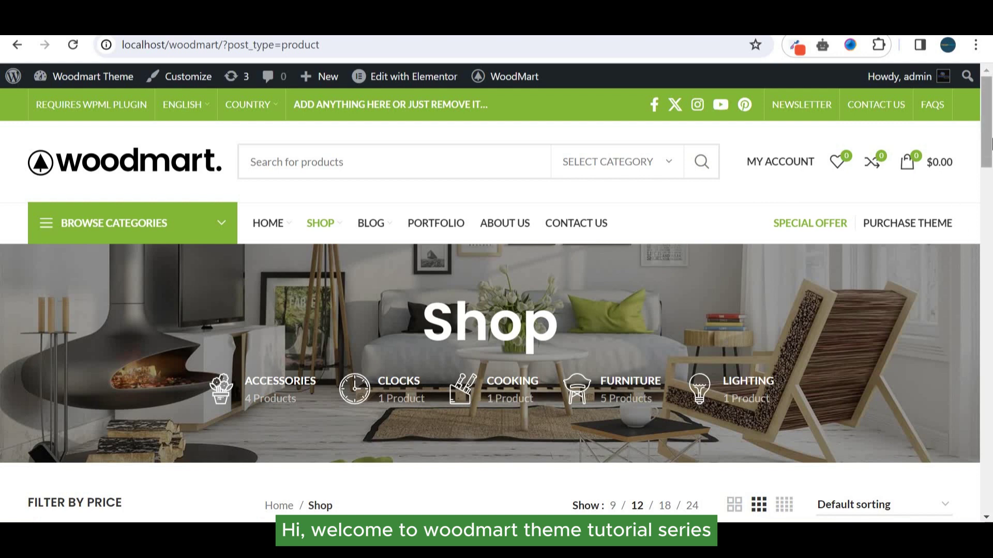
- Go from the admin bar to the Dashboard, then scroll WoodMart's Shop settings down to the SKU options
{"action": "left_click_drag", "start_coordinate": [991, 145], "coordinate": [992, 386]}
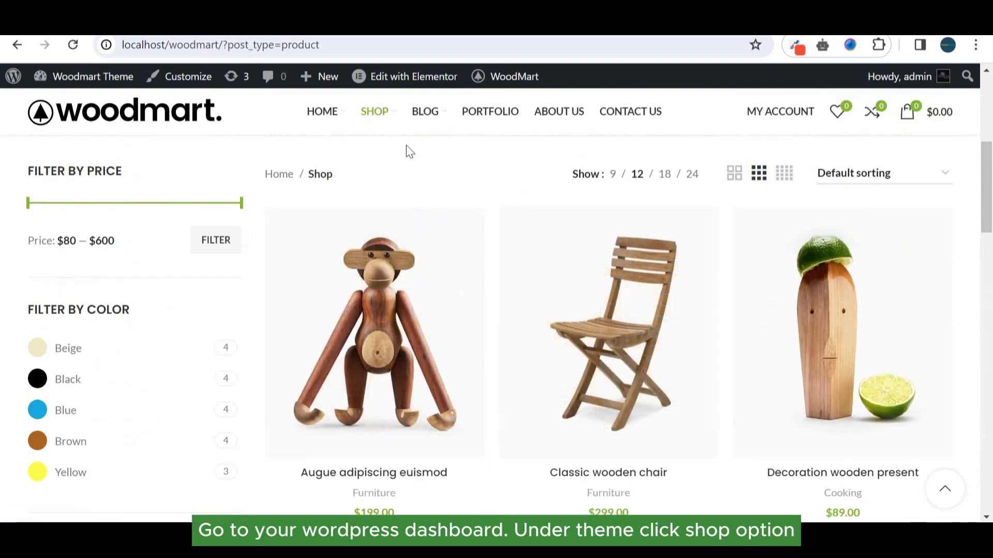
{"action": "mouse_move", "coordinate": [77, 76]}
{"action": "right_click", "coordinate": [83, 111]}
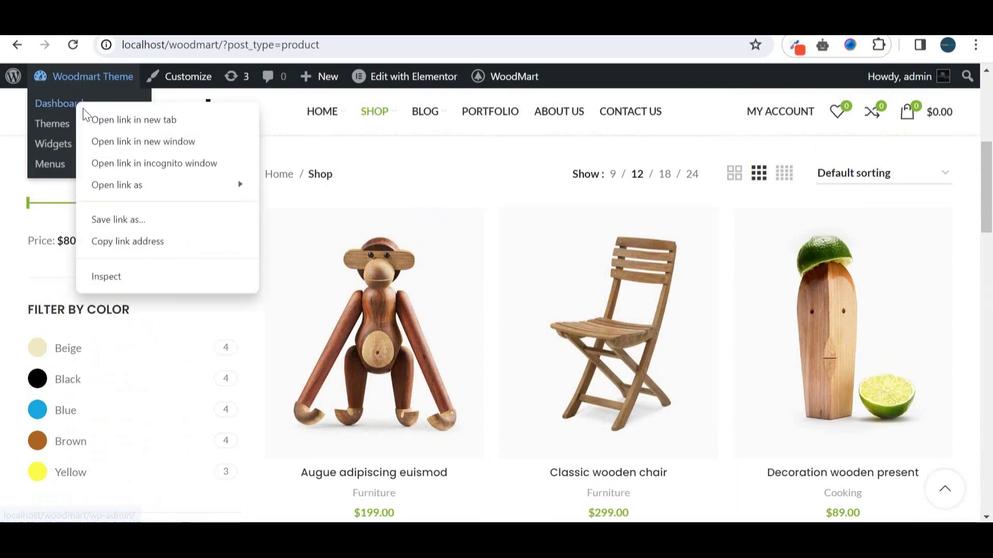
{"action": "key", "text": "Escape"}
{"action": "left_click", "coordinate": [86, 109]}
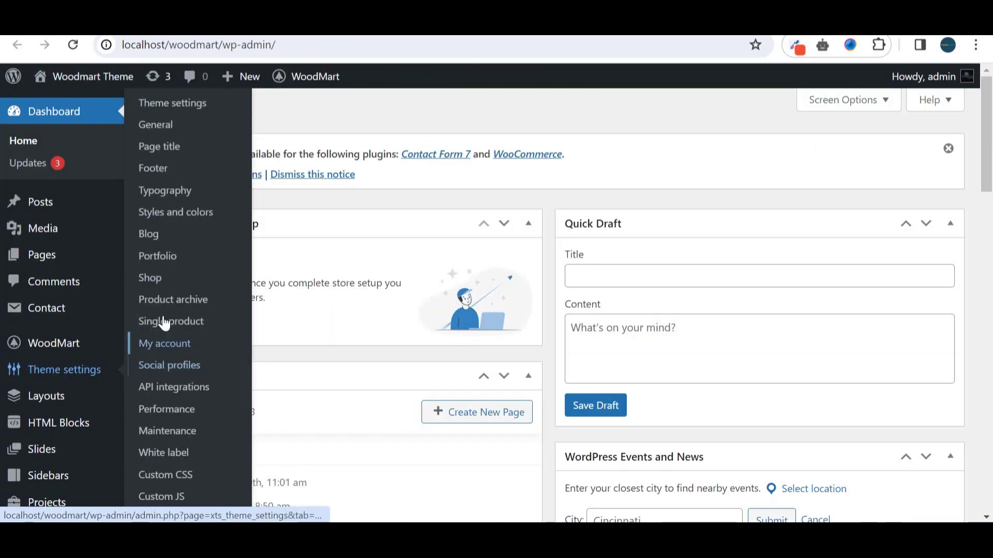
{"action": "left_click", "coordinate": [150, 280]}
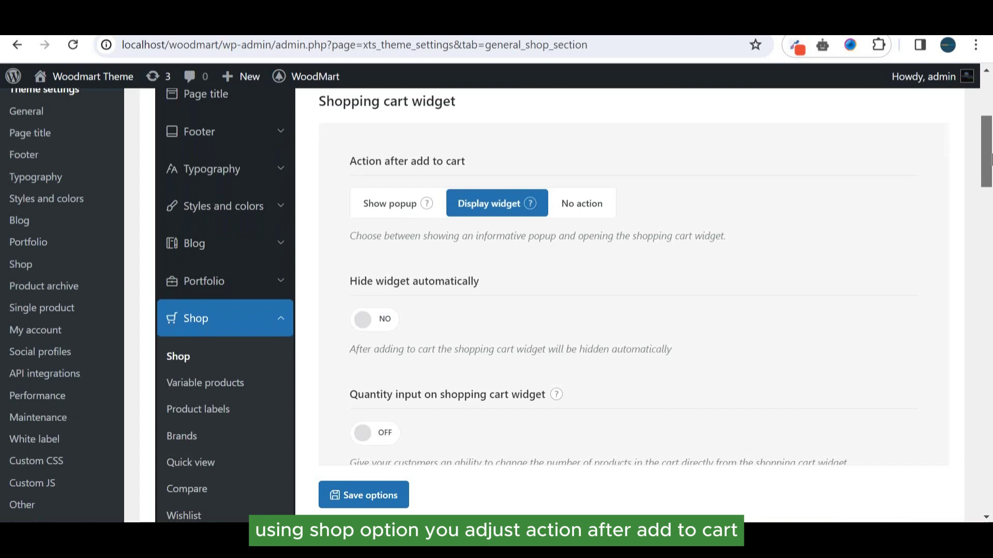
{"action": "scroll", "coordinate": [989, 161], "scroll_direction": "down", "scroll_amount": 1}
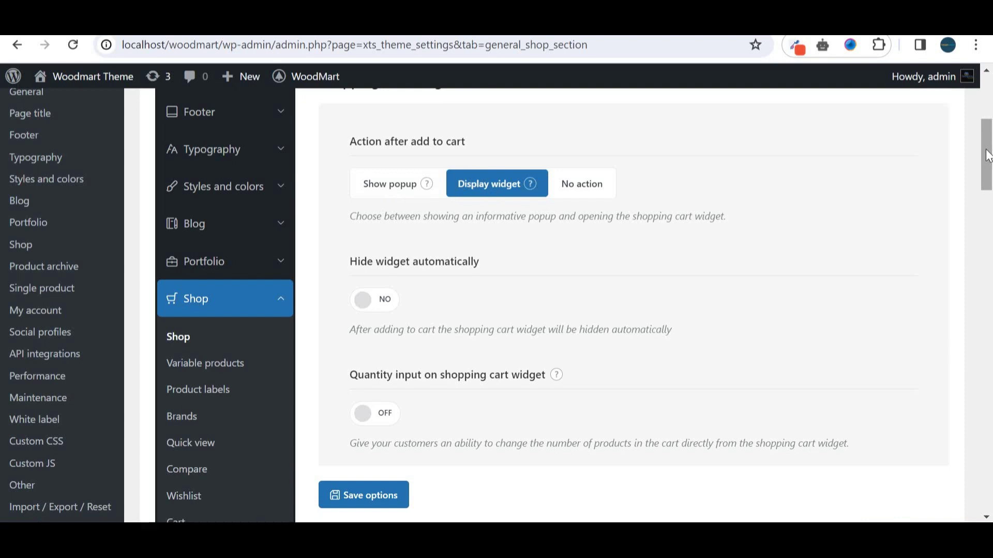
{"action": "left_click_drag", "start_coordinate": [988, 155], "coordinate": [972, 213]}
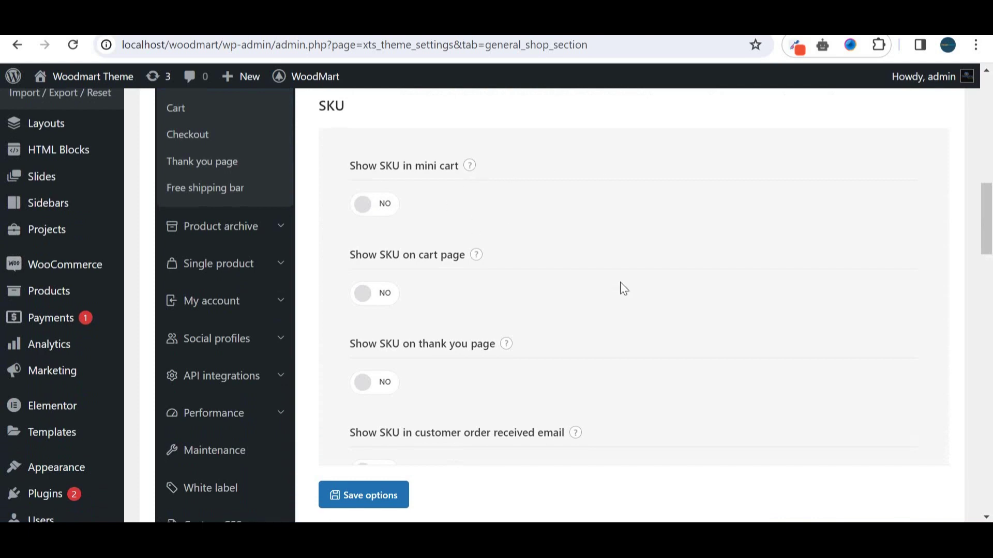
{"action": "scroll", "coordinate": [985, 284], "scroll_direction": "down", "scroll_amount": 6}
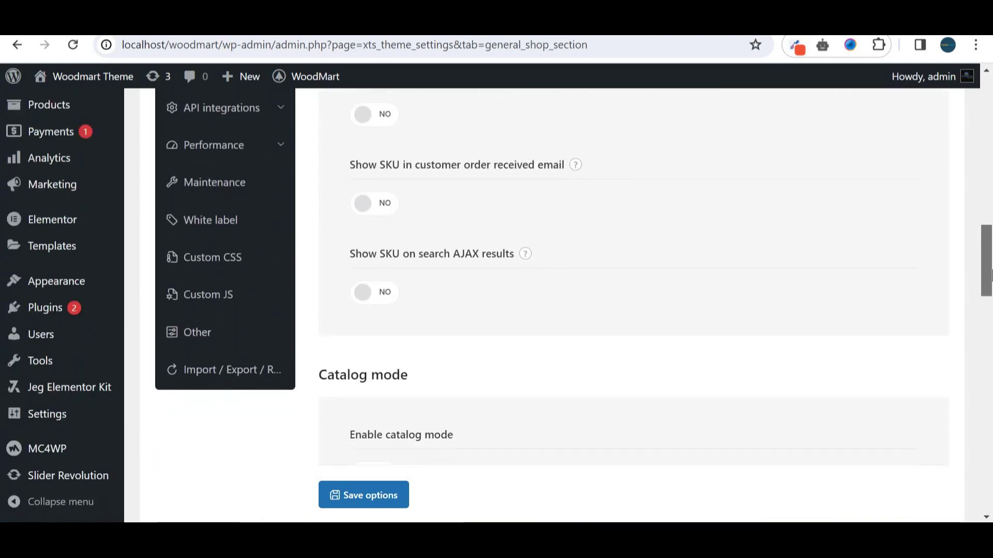
{"action": "left_click_drag", "start_coordinate": [990, 292], "coordinate": [988, 348]}
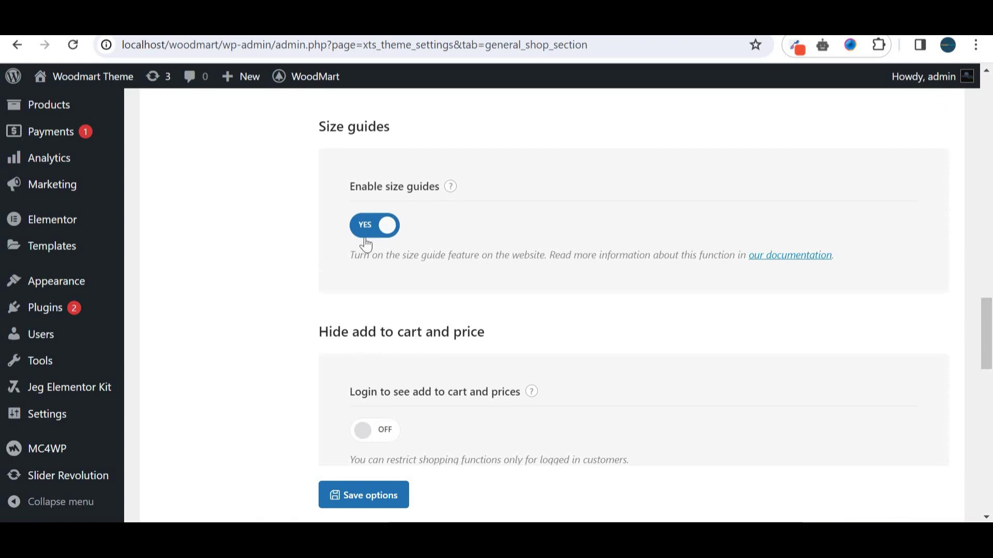
{"action": "scroll", "coordinate": [366, 244], "scroll_direction": "down", "scroll_amount": 6}
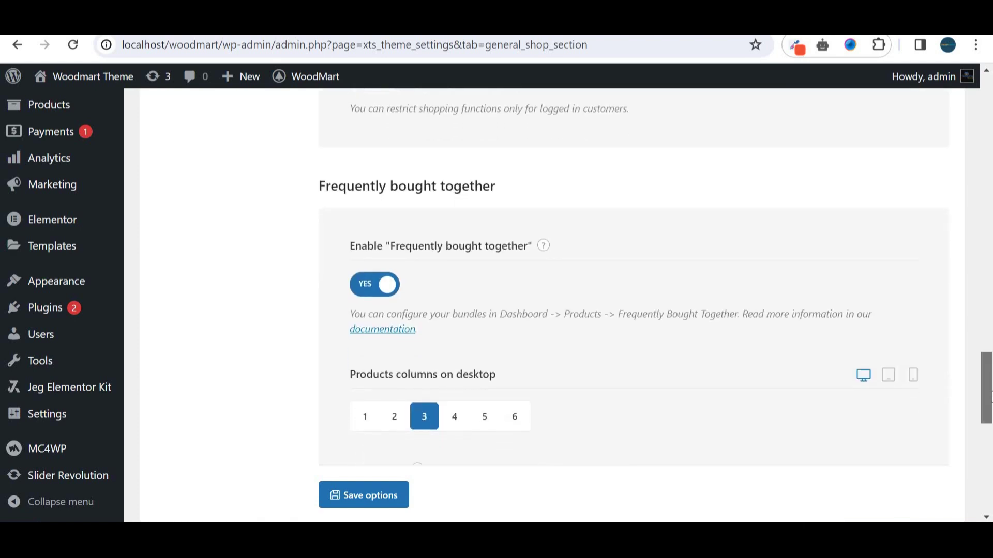
{"action": "left_click_drag", "start_coordinate": [989, 396], "coordinate": [972, 174]}
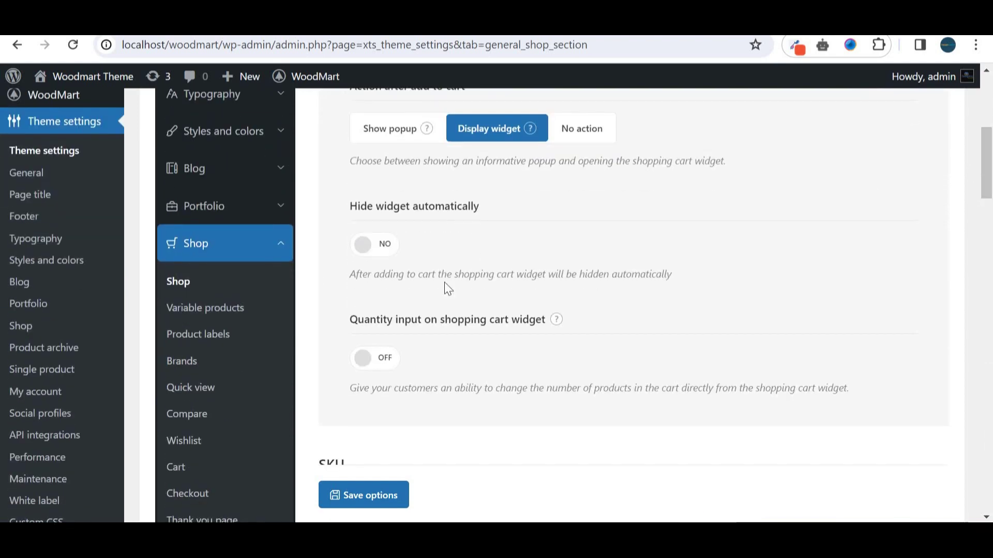
- Show the Variable products settings and scroll to the Quick shop option, which is switched on
{"action": "left_click", "coordinate": [228, 312]}
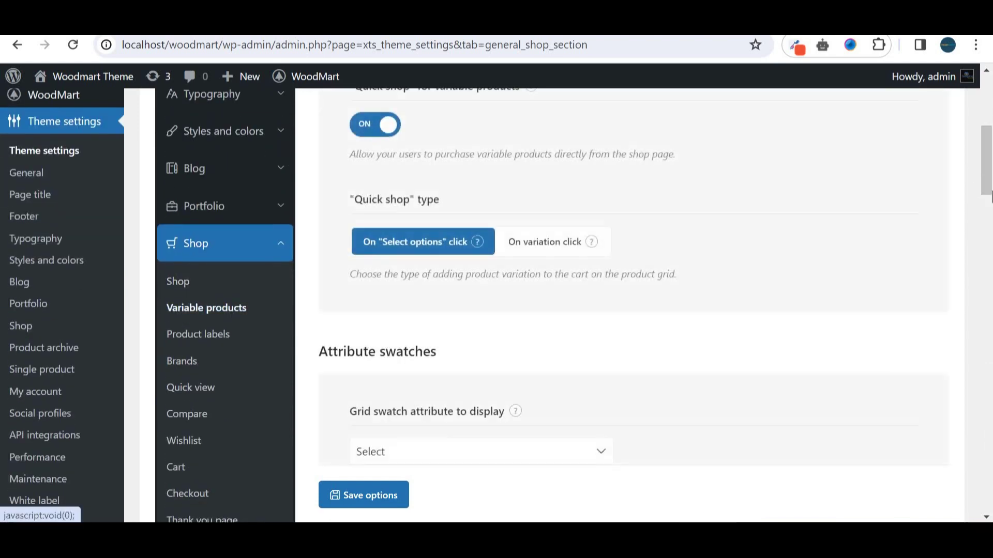
{"action": "left_click_drag", "start_coordinate": [990, 182], "coordinate": [990, 164]}
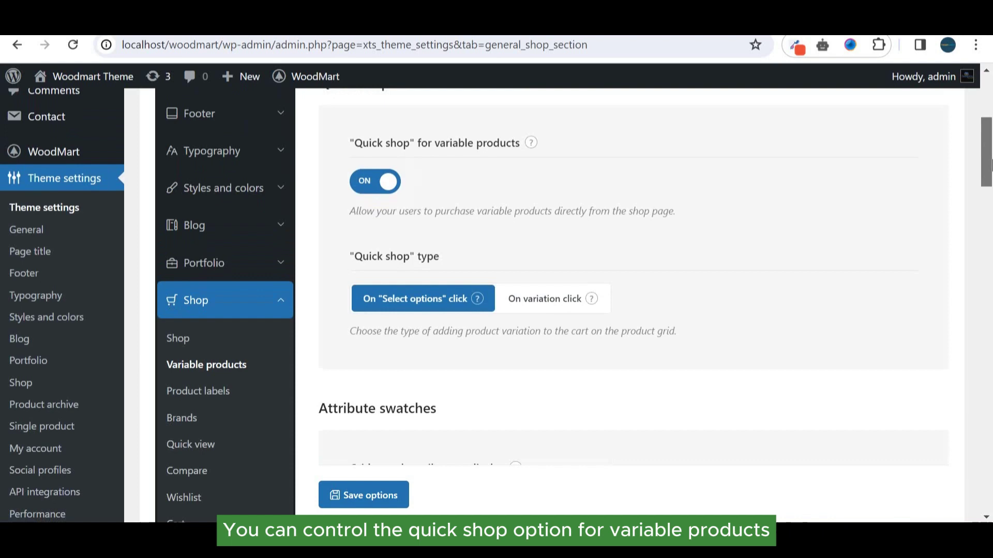
{"action": "left_click_drag", "start_coordinate": [990, 165], "coordinate": [989, 158]}
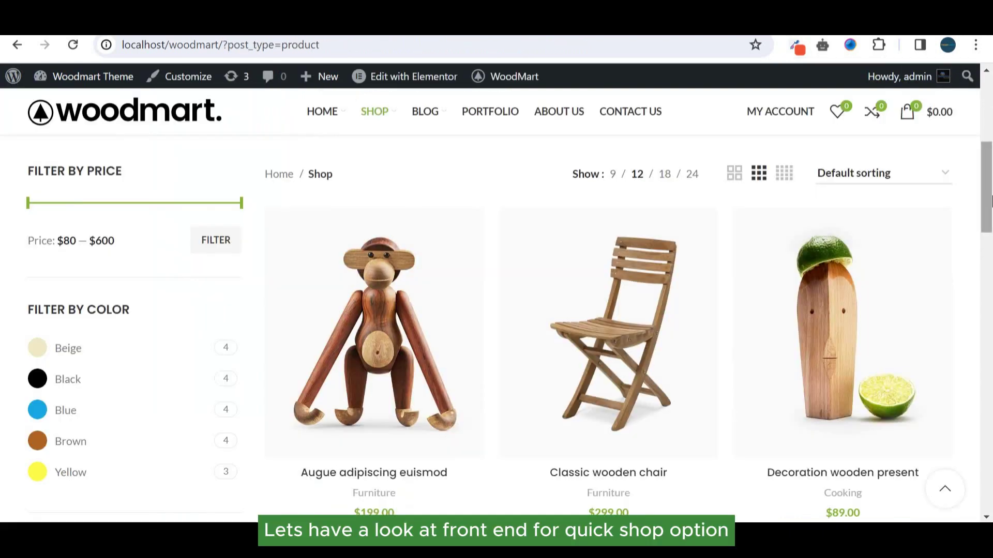
- Preview the Wooden single drawer quick view on the storefront, scroll its details, and close it
{"action": "left_click_drag", "start_coordinate": [990, 199], "coordinate": [991, 253]}
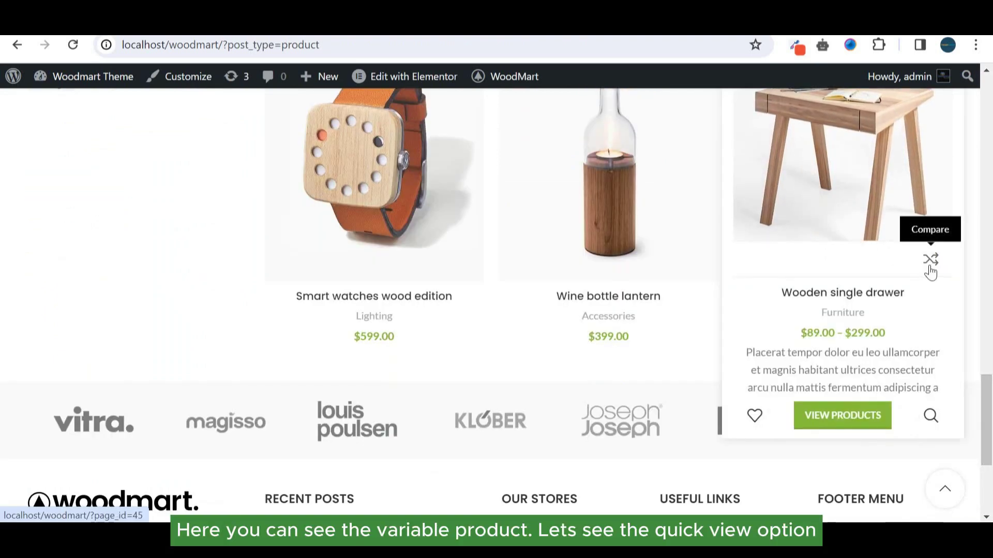
{"action": "left_click", "coordinate": [931, 416]}
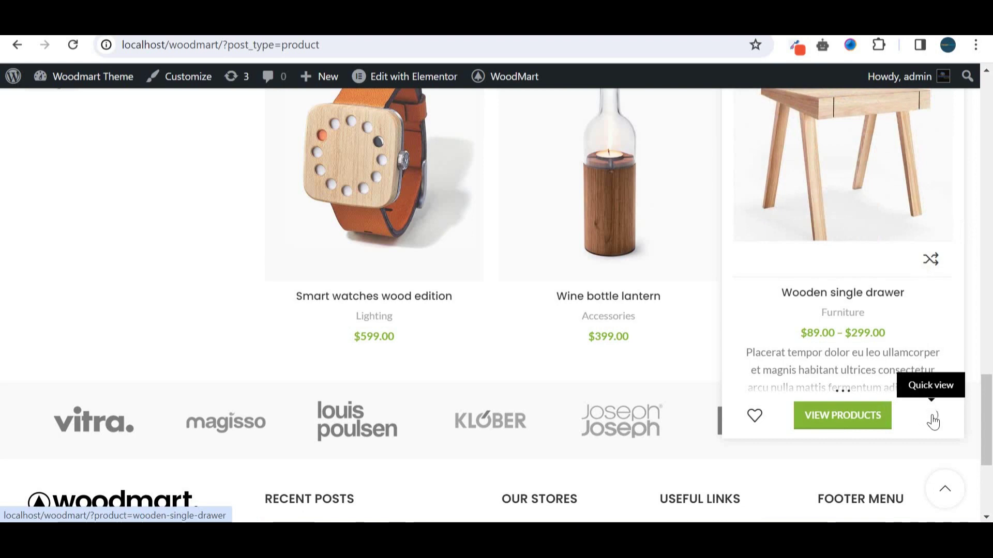
{"action": "scroll", "coordinate": [991, 324], "scroll_direction": "down", "scroll_amount": 1}
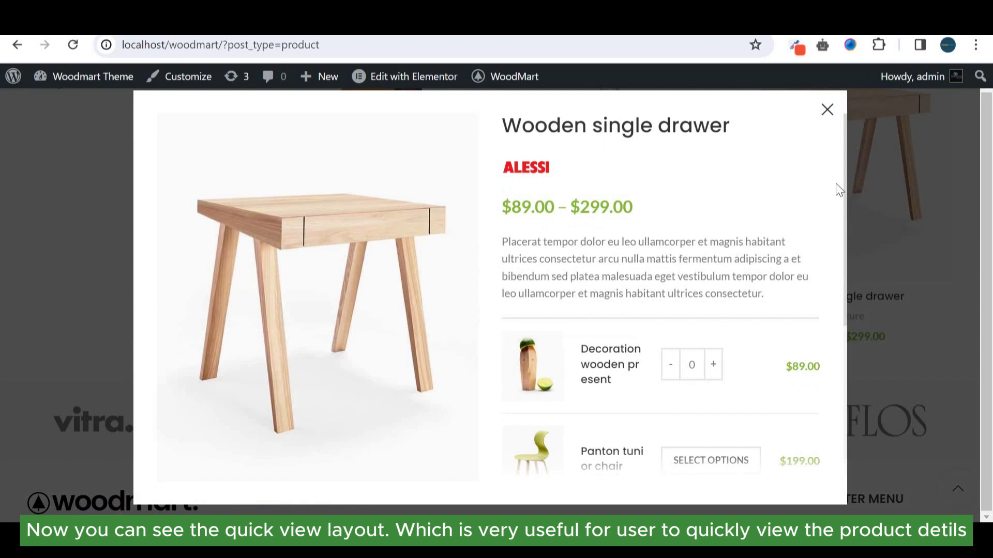
{"action": "scroll", "coordinate": [836, 268], "scroll_direction": "down", "scroll_amount": 5}
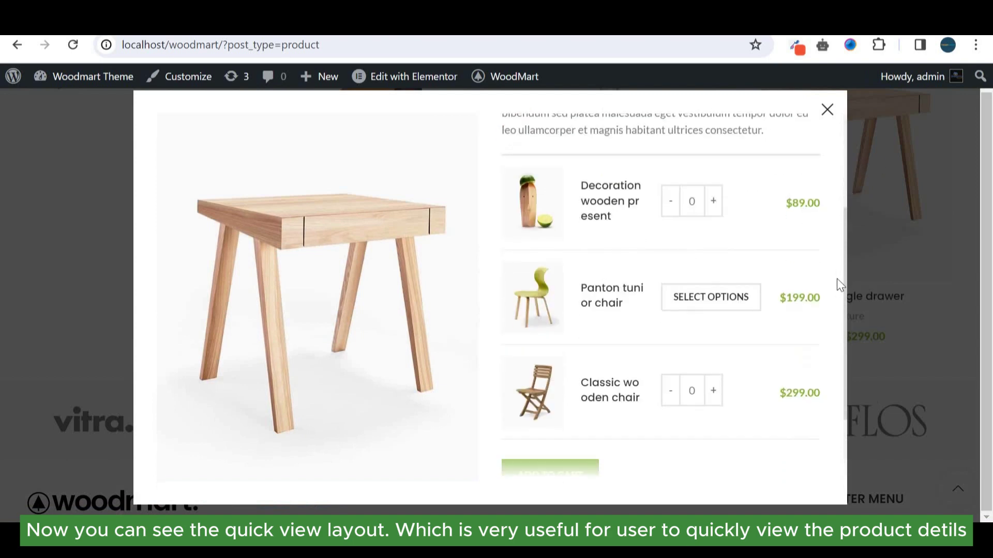
{"action": "scroll", "coordinate": [836, 284], "scroll_direction": "up", "scroll_amount": 2}
{"action": "scroll", "coordinate": [836, 288], "scroll_direction": "up", "scroll_amount": 1}
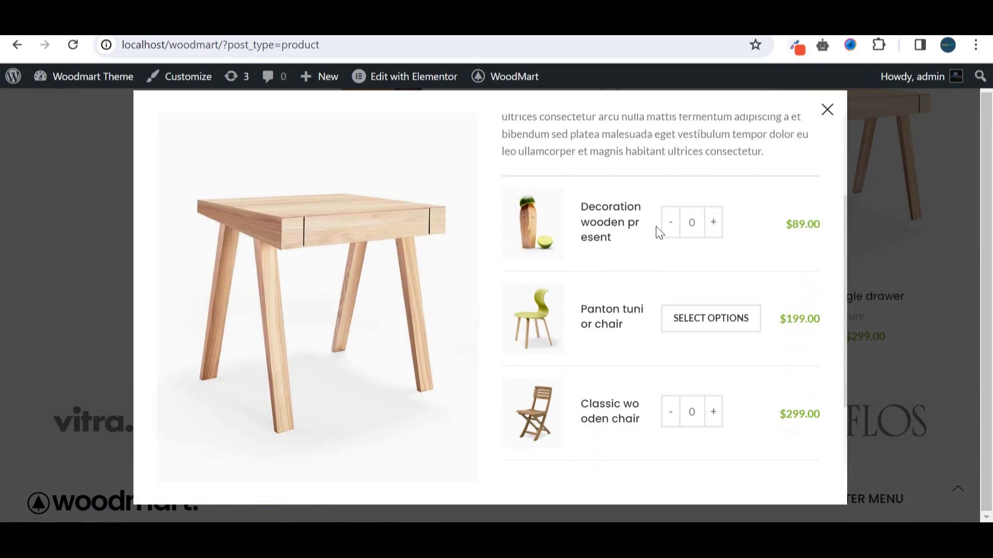
{"action": "left_click", "coordinate": [828, 114]}
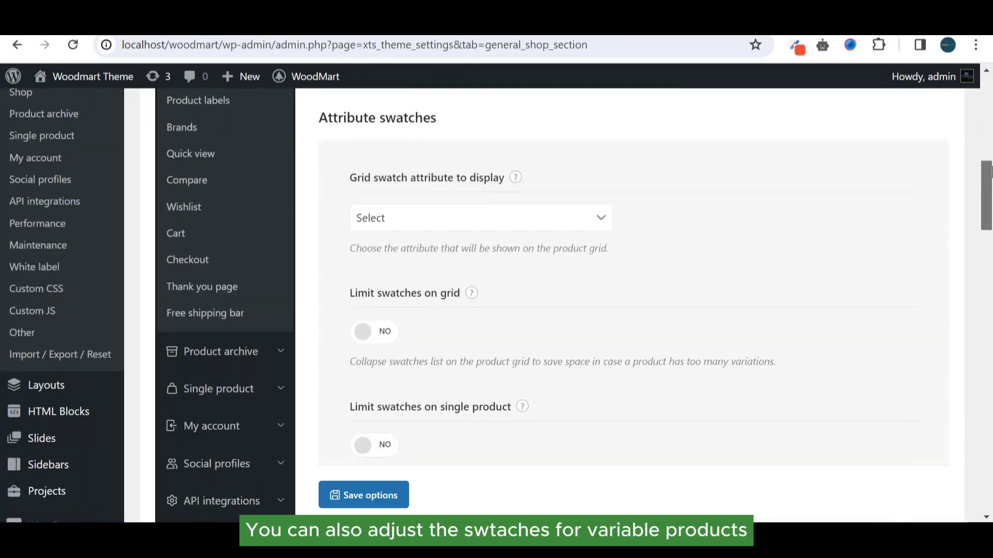
{"action": "left_click_drag", "start_coordinate": [990, 172], "coordinate": [991, 384]}
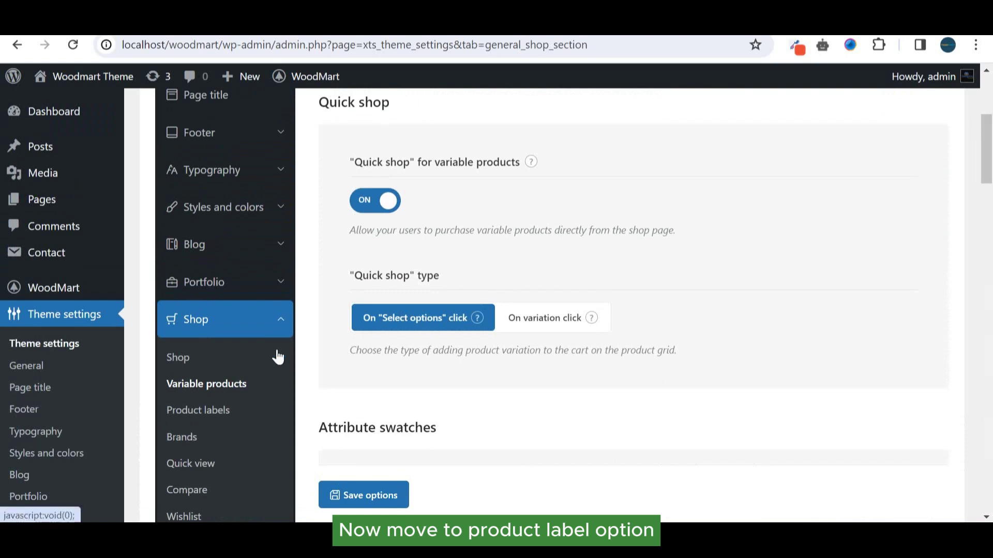
- Review the Product labels settings: three label shapes, Sale percentage label and New label options
{"action": "left_click", "coordinate": [219, 421]}
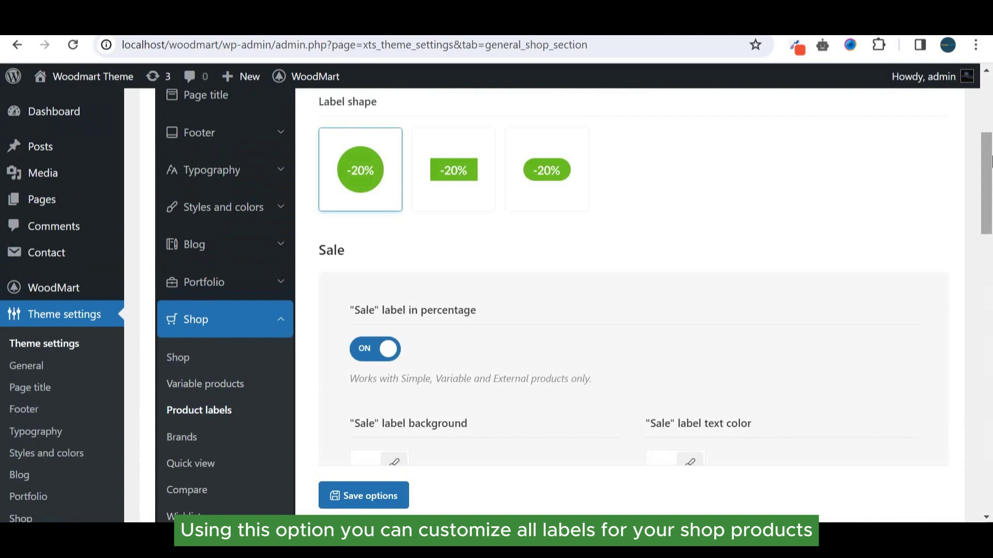
{"action": "left_click_drag", "start_coordinate": [990, 161], "coordinate": [991, 141]}
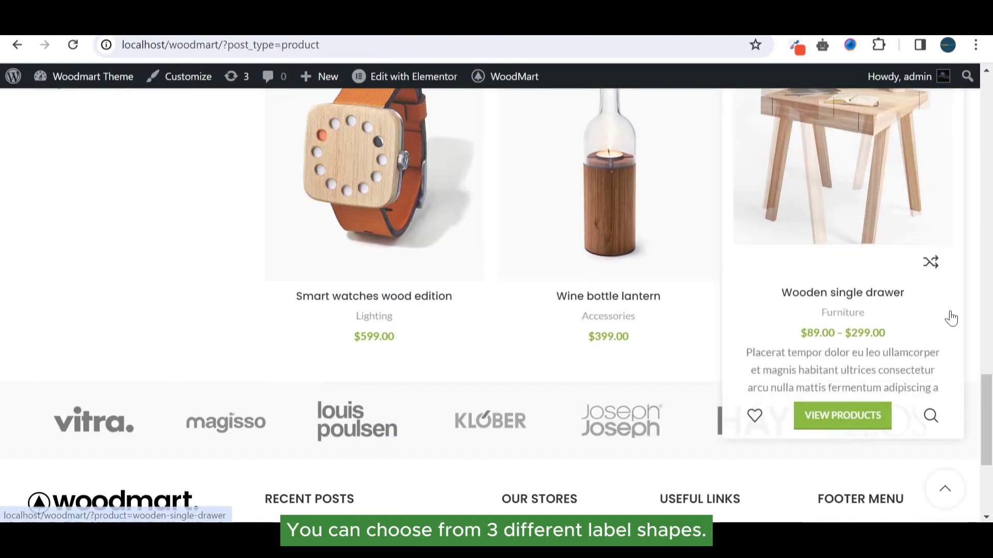
{"action": "left_click_drag", "start_coordinate": [989, 420], "coordinate": [991, 315]}
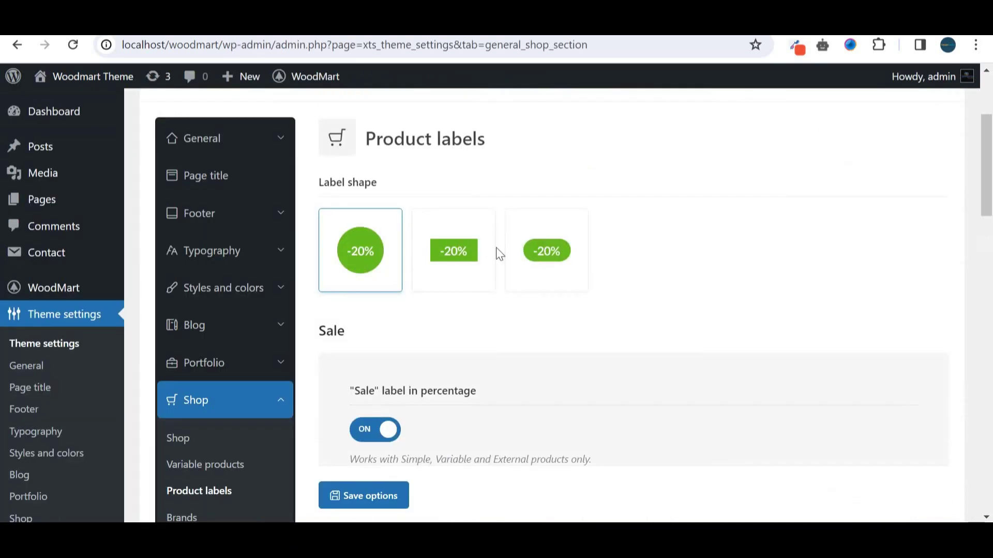
{"action": "left_click_drag", "start_coordinate": [989, 133], "coordinate": [986, 193]}
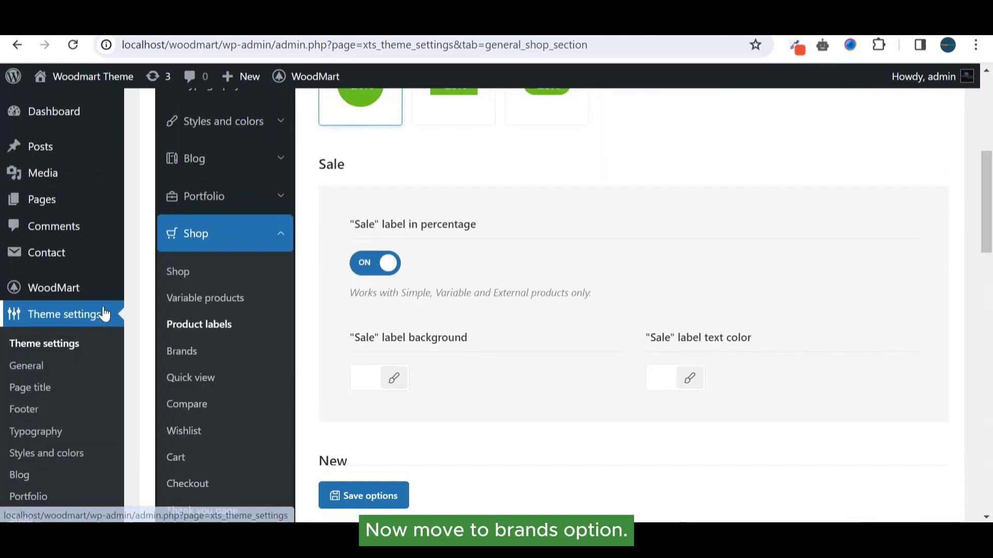
- Review Brands settings, preview the Eames chair's Klober About Brand tab, then show Quick view settings
{"action": "left_click", "coordinate": [182, 352]}
{"action": "left_click_drag", "start_coordinate": [986, 317], "coordinate": [988, 257]}
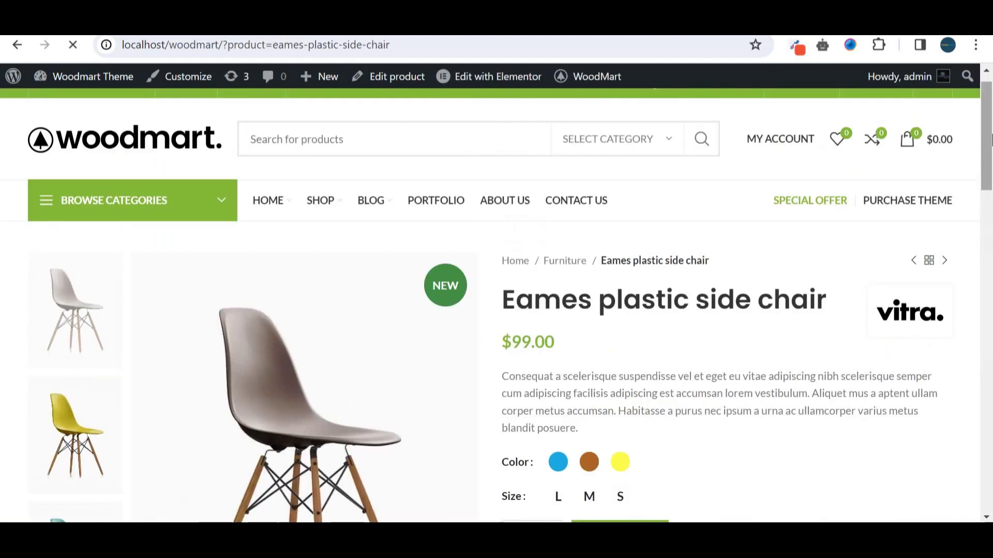
{"action": "left_click_drag", "start_coordinate": [989, 139], "coordinate": [990, 240]}
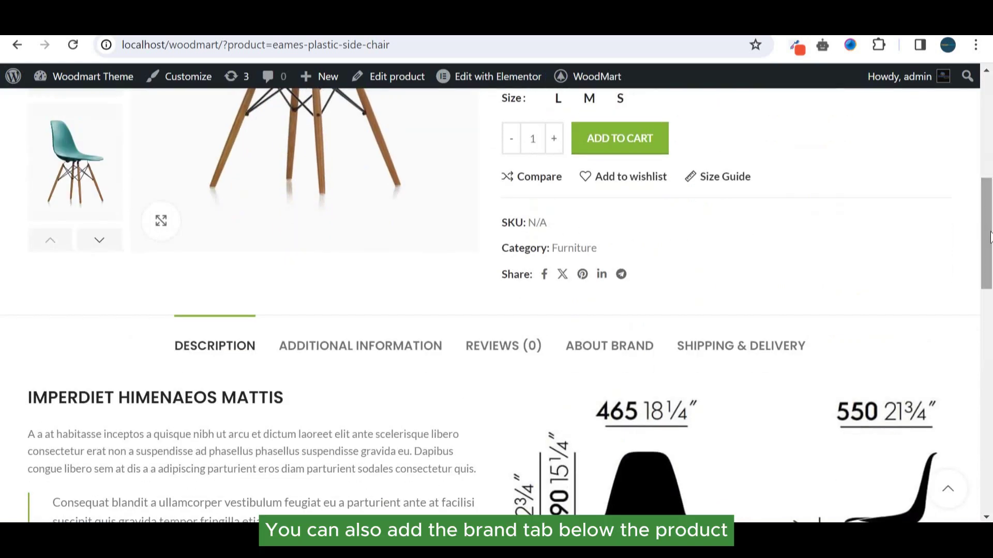
{"action": "left_click", "coordinate": [607, 354]}
{"action": "scroll", "coordinate": [957, 266], "scroll_direction": "down", "scroll_amount": 3}
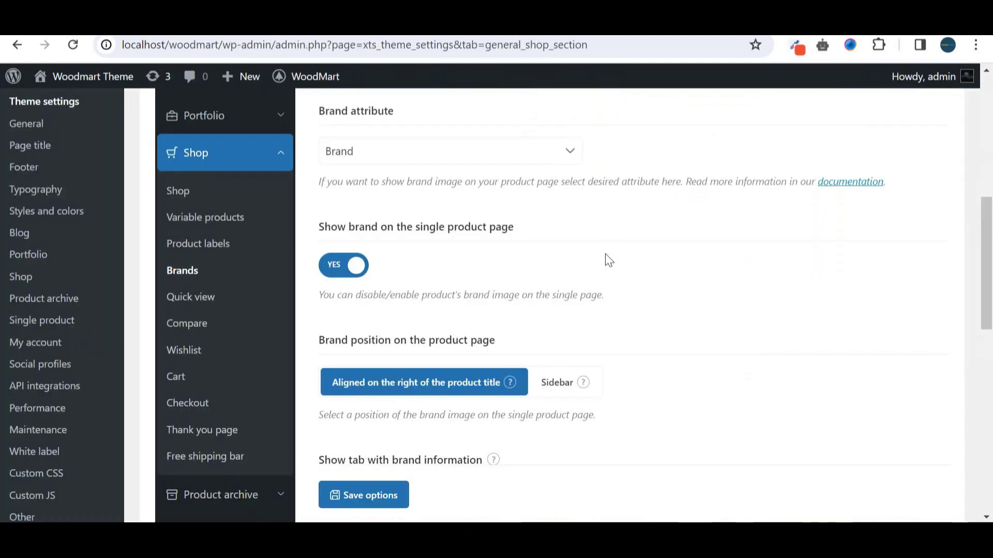
{"action": "scroll", "coordinate": [609, 260], "scroll_direction": "down", "scroll_amount": 4}
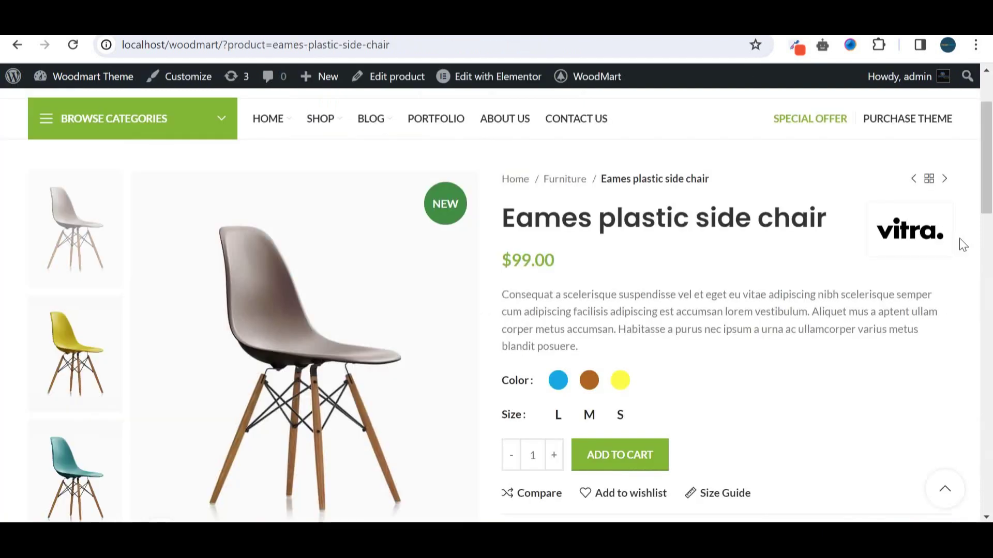
{"action": "scroll", "coordinate": [896, 264], "scroll_direction": "down", "scroll_amount": 9}
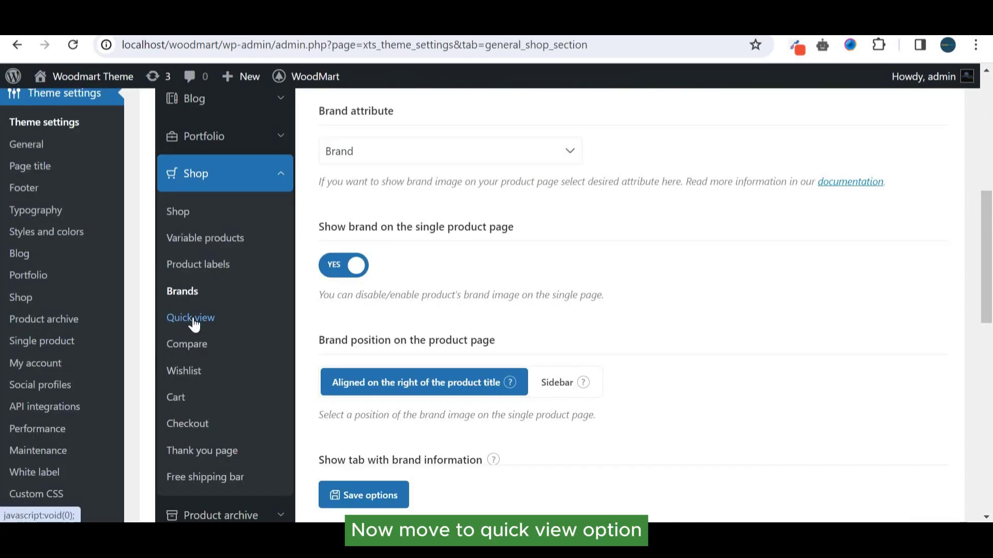
{"action": "left_click", "coordinate": [193, 321]}
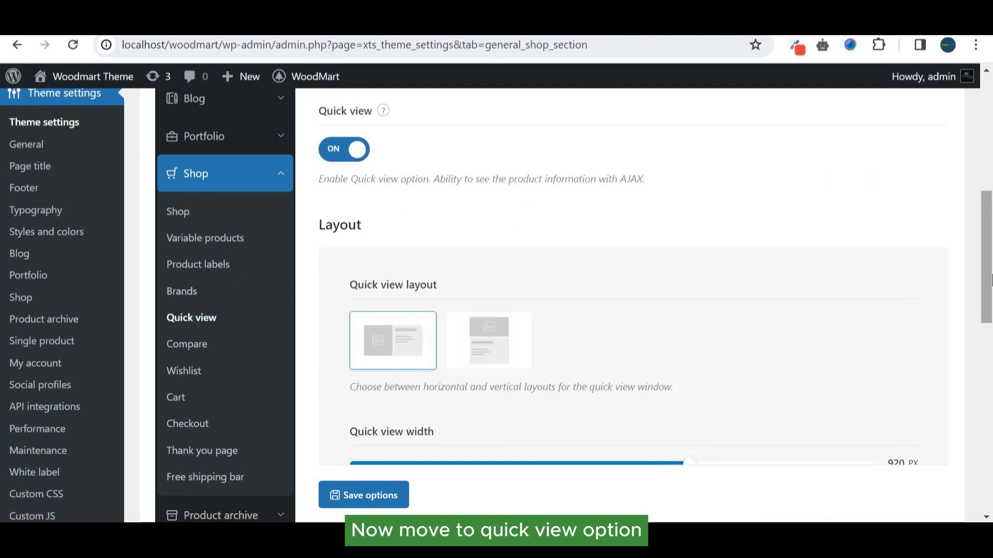
{"action": "left_click_drag", "start_coordinate": [990, 280], "coordinate": [990, 308]}
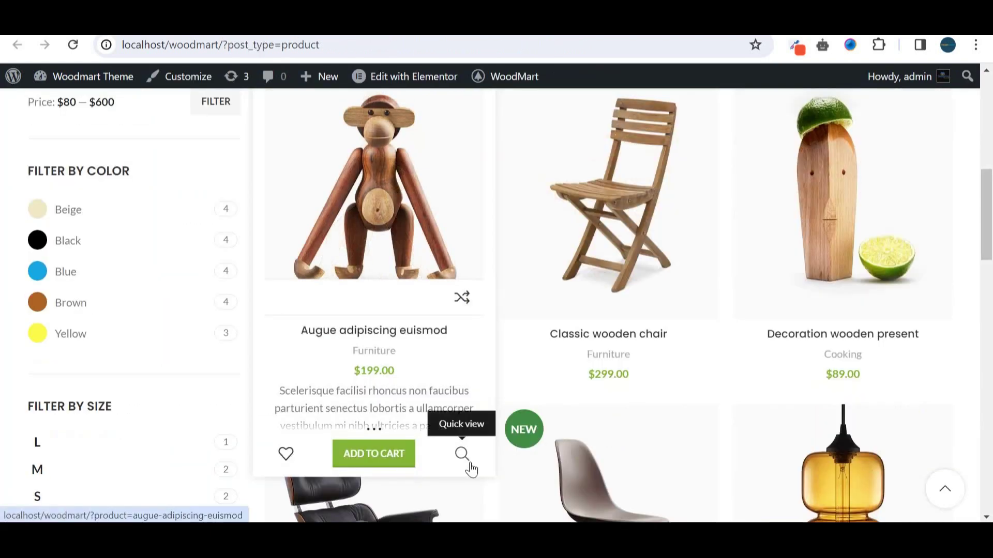
- Preview the Augue adipiscing euismod quick view popup on the shop page and close it
{"action": "left_click", "coordinate": [464, 463]}
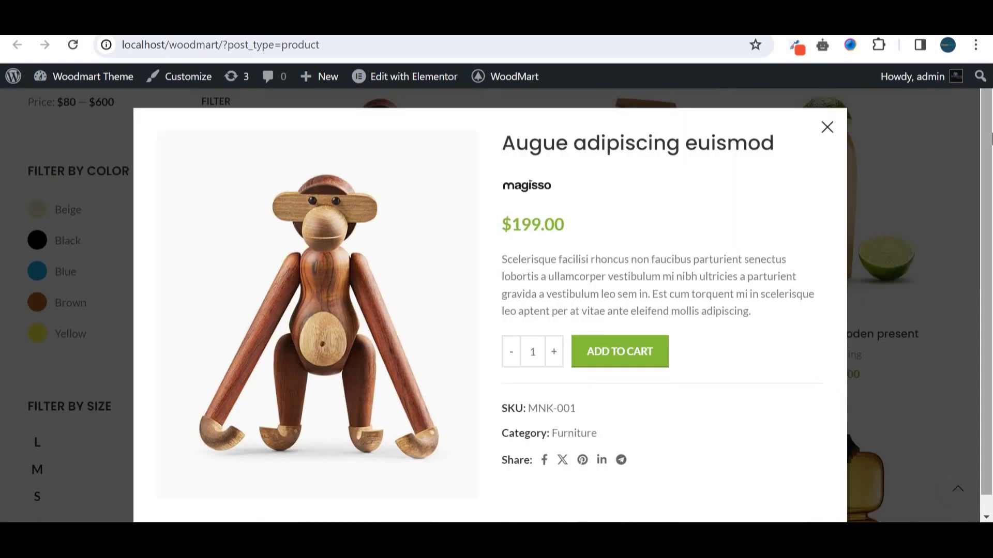
{"action": "mouse_move", "coordinate": [414, 277]}
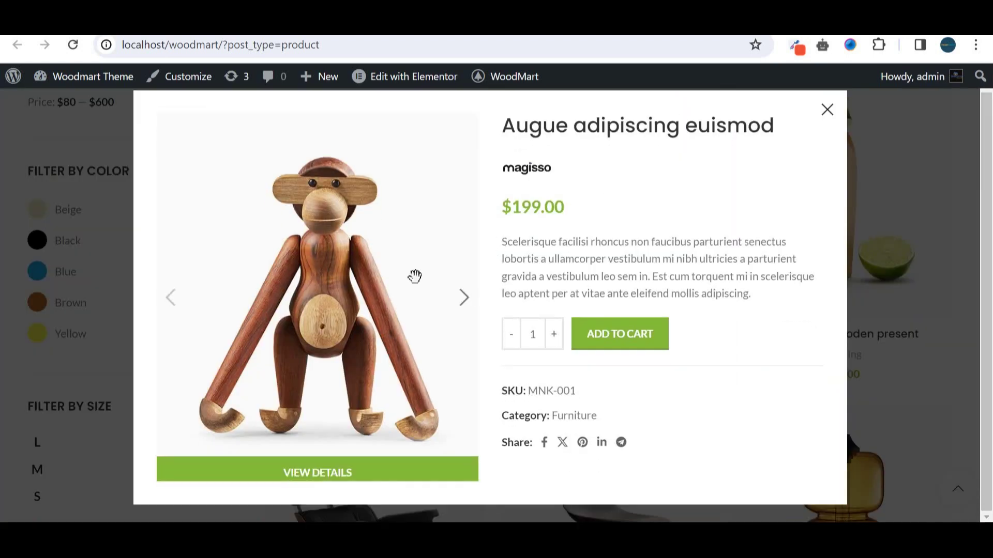
{"action": "left_click", "coordinate": [827, 111]}
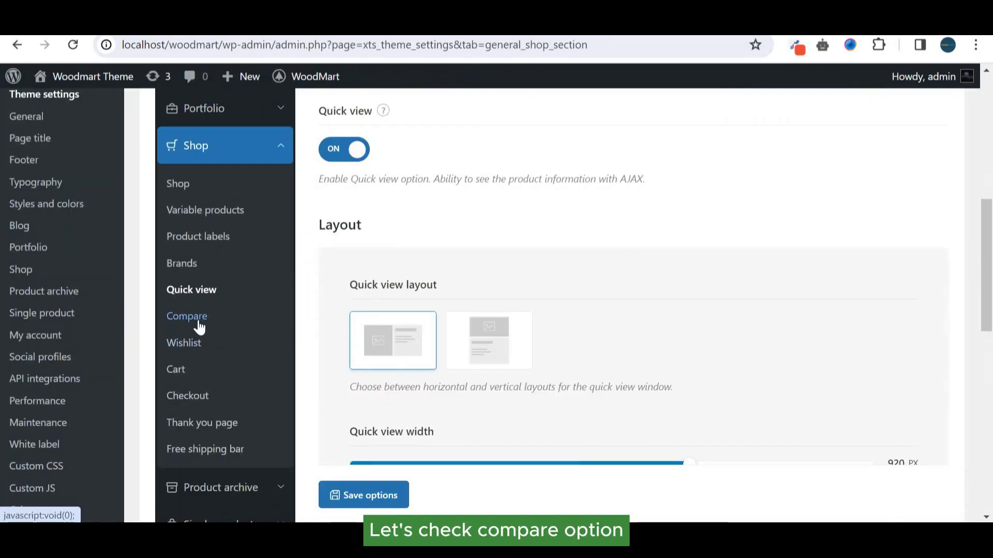
- Review the Compare settings, with Description, Sku and Availability as compare fields
{"action": "left_click", "coordinate": [199, 329]}
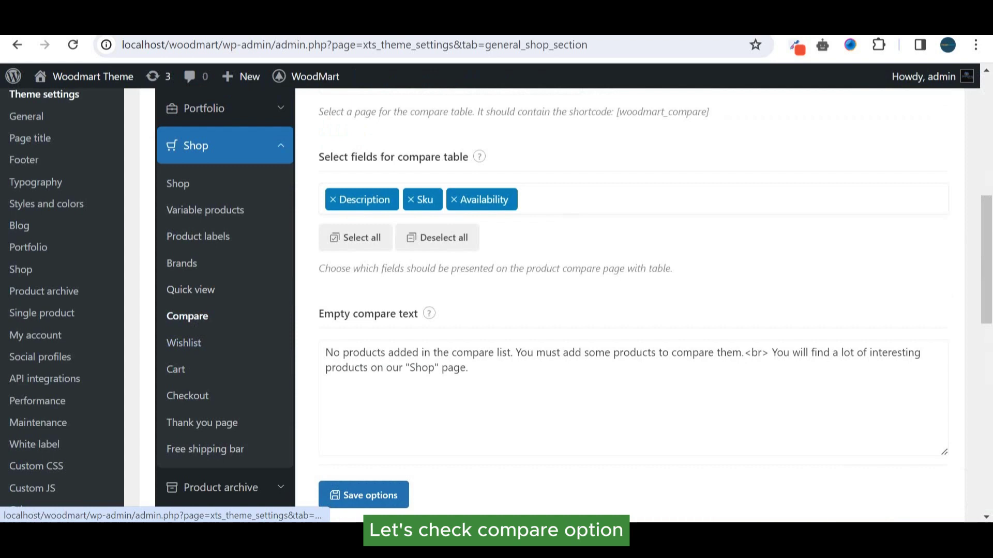
{"action": "mouse_move", "coordinate": [989, 261]}
{"action": "left_mouse_down"}
{"action": "mouse_move", "coordinate": [989, 220]}
{"action": "mouse_move", "coordinate": [990, 254]}
{"action": "left_mouse_up"}
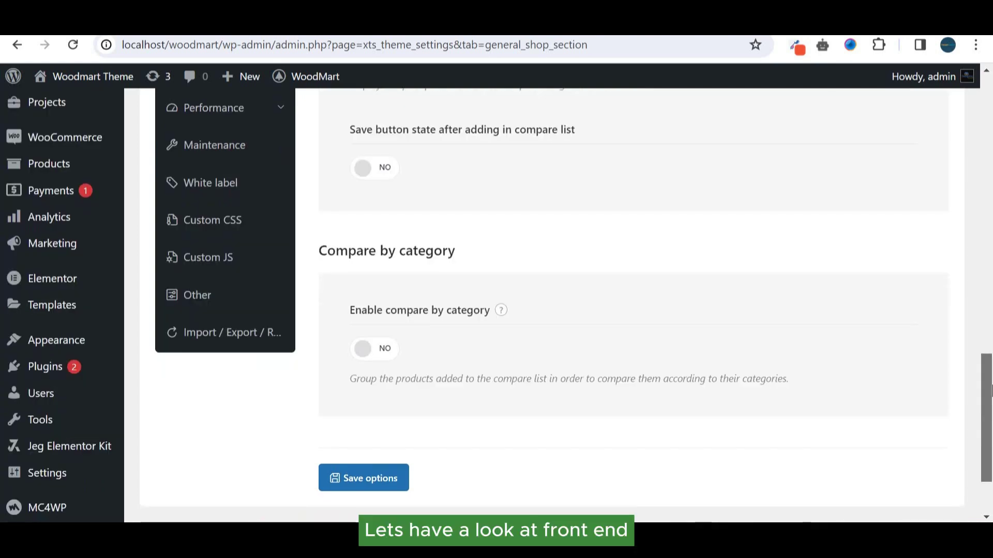
{"action": "left_click_drag", "start_coordinate": [988, 425], "coordinate": [988, 213]}
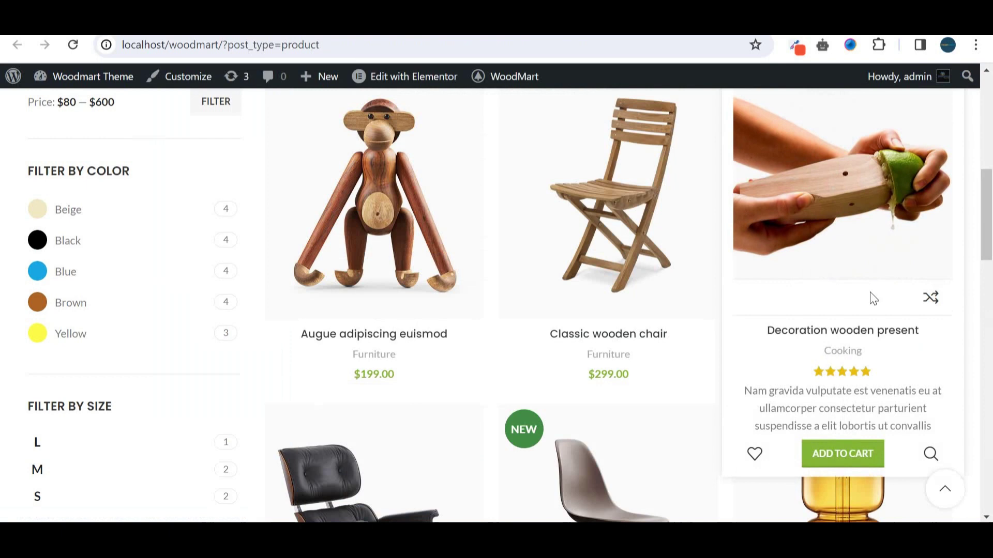
- Add Decoration wooden present and Eames plastic side chair to the compare list
{"action": "left_click", "coordinate": [930, 300]}
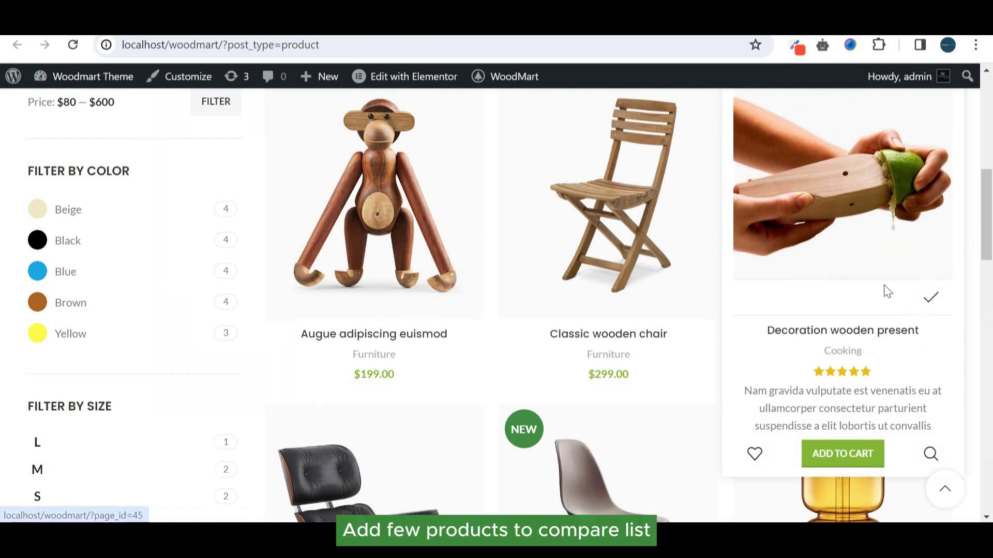
{"action": "scroll", "coordinate": [885, 288], "scroll_direction": "down", "scroll_amount": 5}
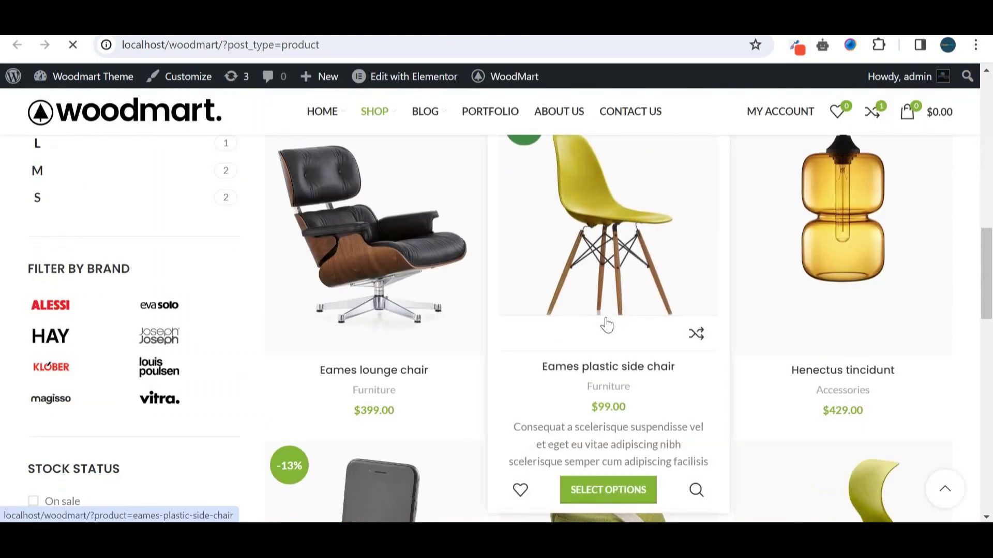
{"action": "left_click", "coordinate": [696, 341]}
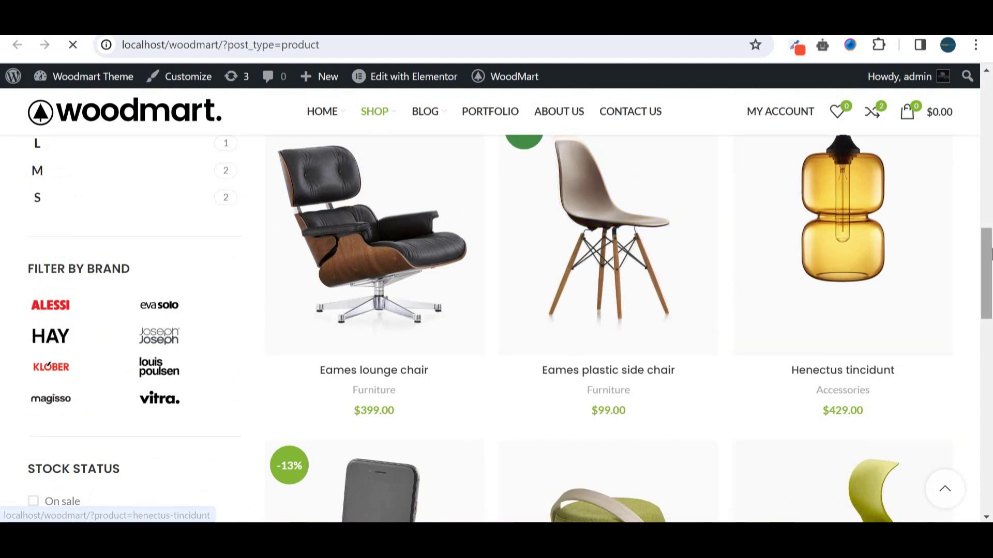
{"action": "left_click_drag", "start_coordinate": [985, 274], "coordinate": [985, 83]}
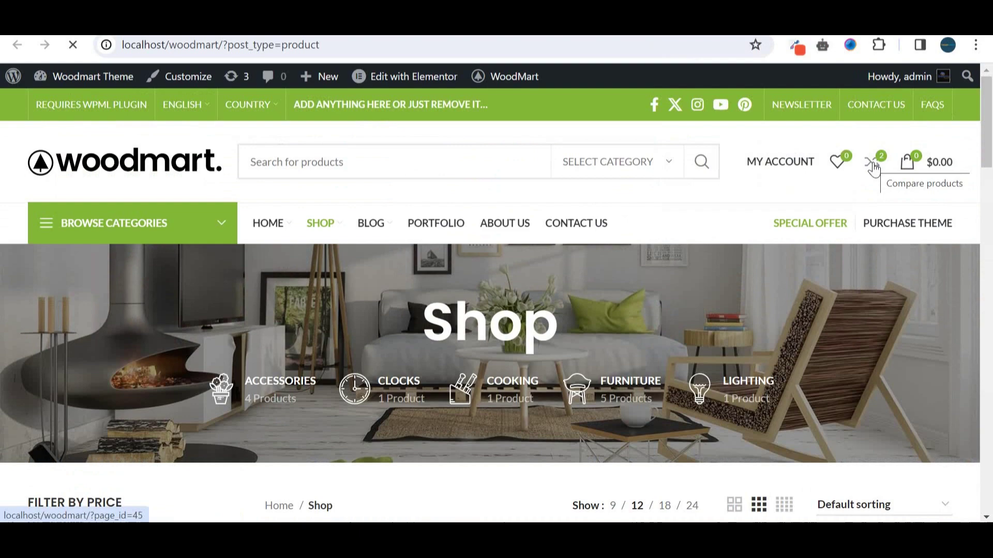
- View both products side by side on the Compare page and scroll through the table
{"action": "left_click", "coordinate": [874, 165]}
{"action": "scroll", "coordinate": [990, 241], "scroll_direction": "down", "scroll_amount": 6}
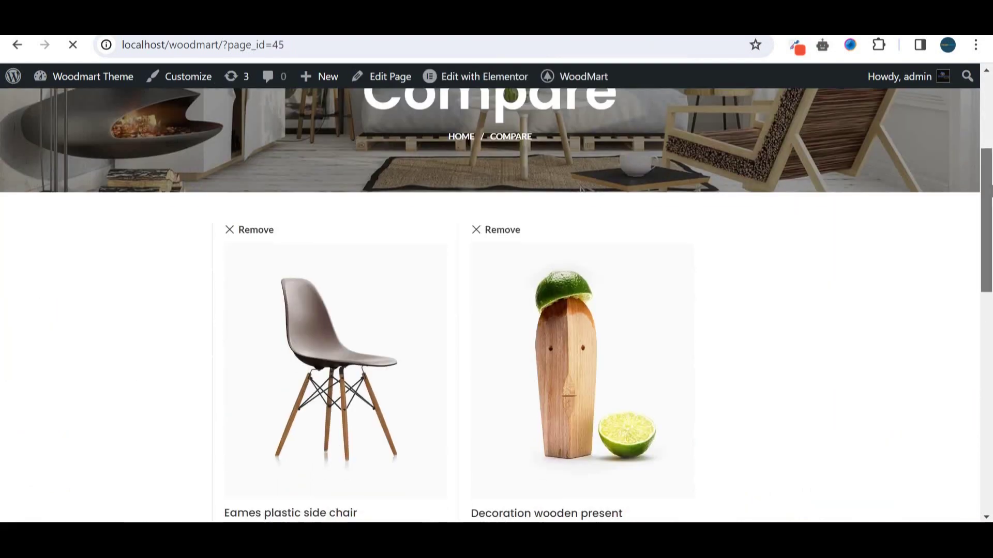
{"action": "left_click_drag", "start_coordinate": [990, 240], "coordinate": [990, 303]}
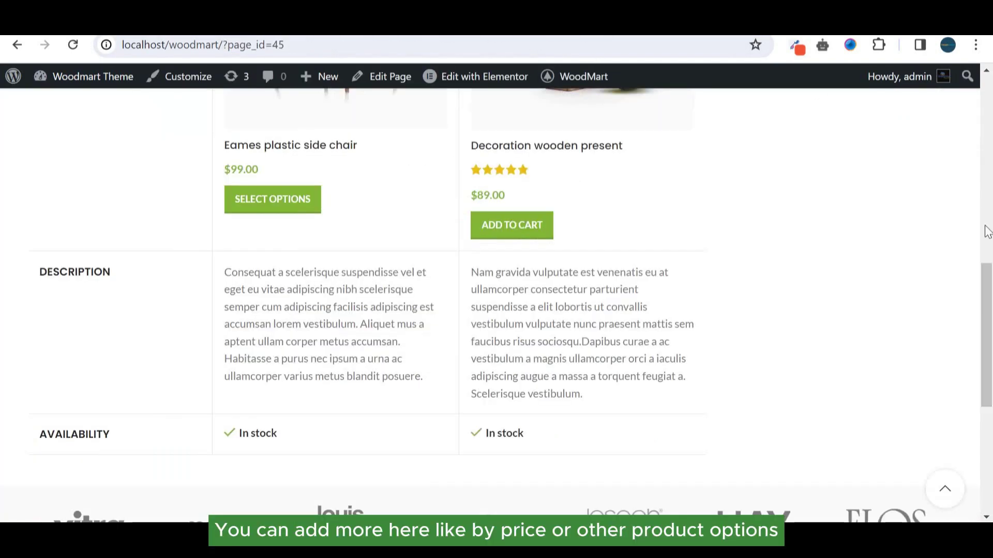
{"action": "left_click_drag", "start_coordinate": [987, 316], "coordinate": [990, 394]}
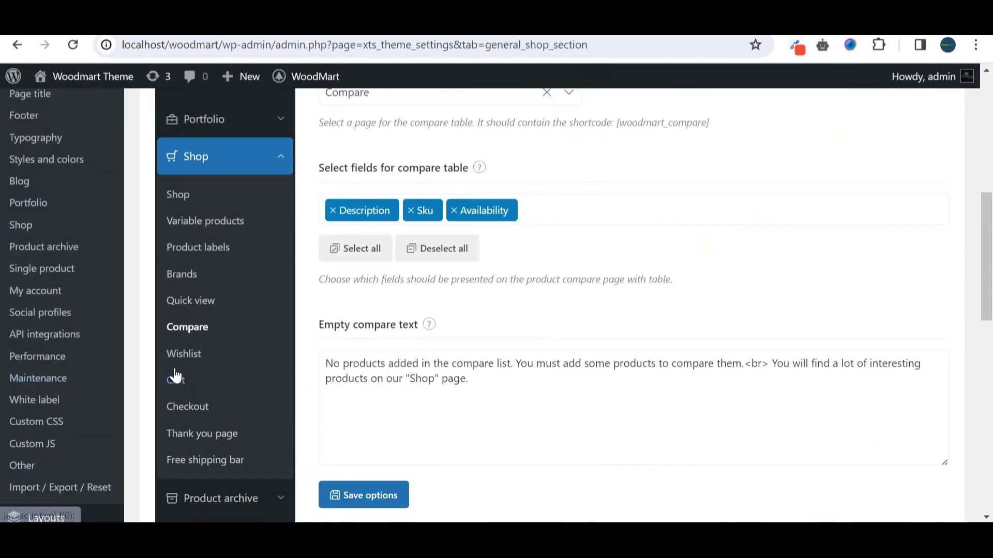
- Review the Wishlist settings: wishlist enabled, logged-in-only restriction off, bulk actions on
{"action": "left_click", "coordinate": [189, 357]}
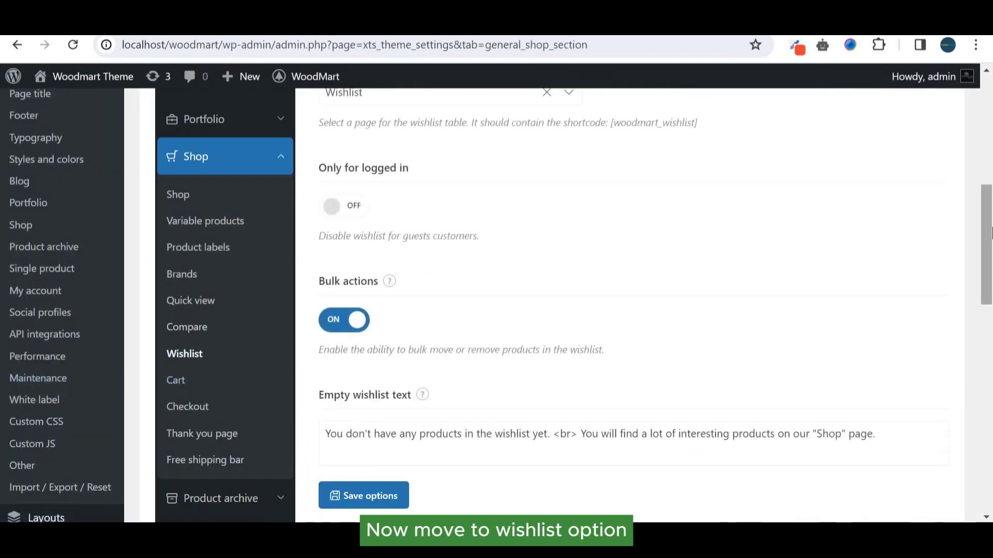
{"action": "scroll", "coordinate": [701, 240], "scroll_direction": "up", "scroll_amount": 5}
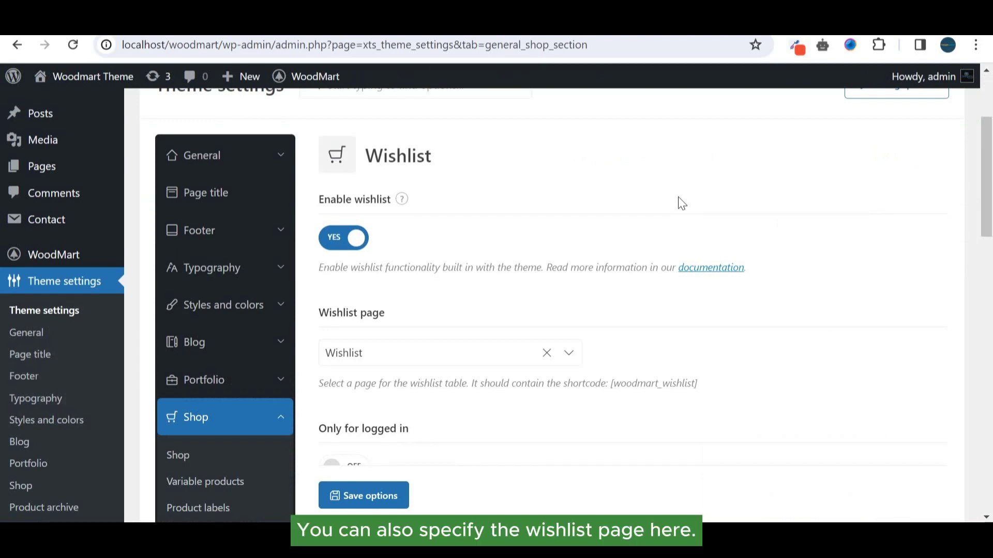
{"action": "left_click_drag", "start_coordinate": [990, 189], "coordinate": [990, 247]}
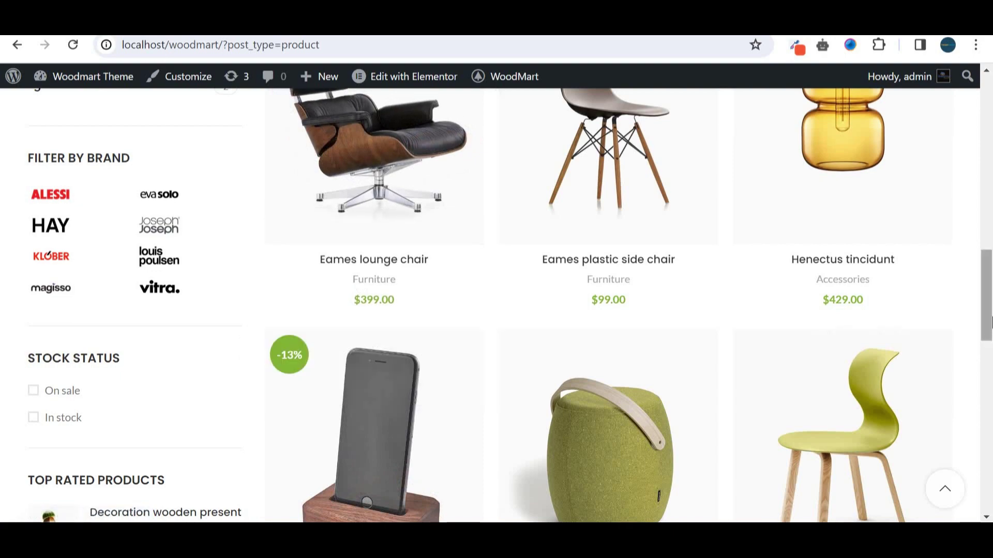
{"action": "scroll", "coordinate": [991, 324], "scroll_direction": "up", "scroll_amount": 10}
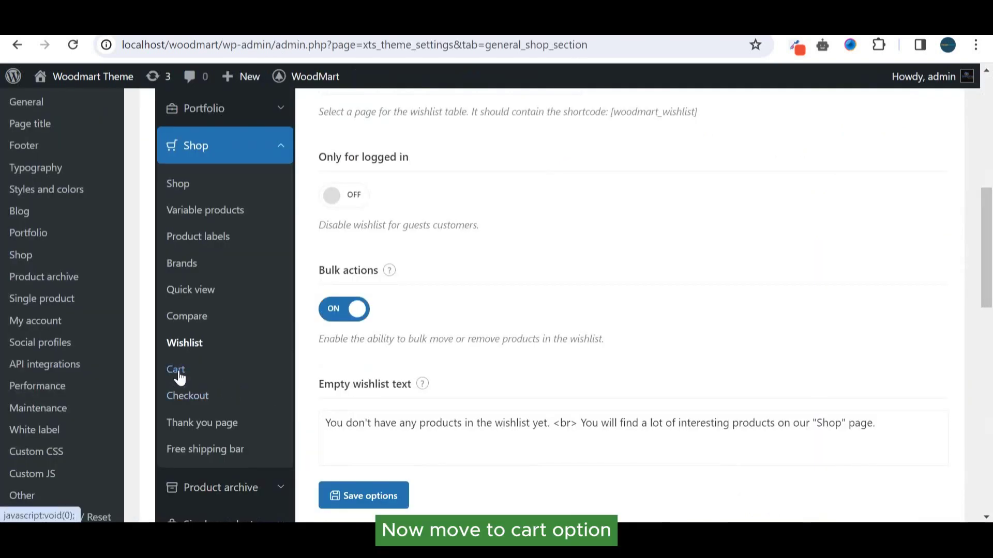
- Review the Cart options: update cart on quantity change off and the default empty cart text
{"action": "left_click", "coordinate": [176, 369]}
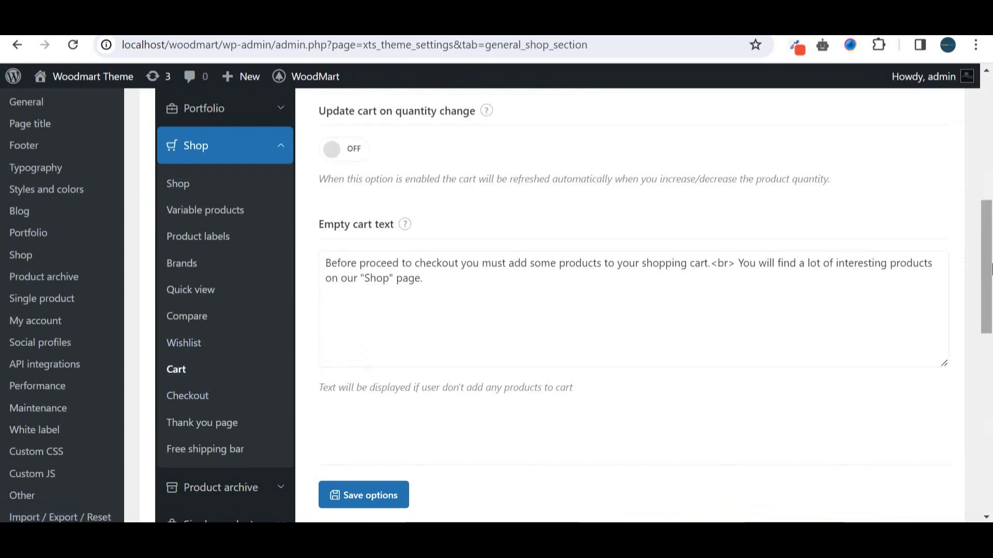
{"action": "mouse_move", "coordinate": [992, 182]}
{"action": "left_mouse_down"}
{"action": "mouse_move", "coordinate": [992, 246]}
{"action": "mouse_move", "coordinate": [991, 170]}
{"action": "mouse_move", "coordinate": [992, 341]}
{"action": "mouse_move", "coordinate": [982, 191]}
{"action": "left_mouse_up"}
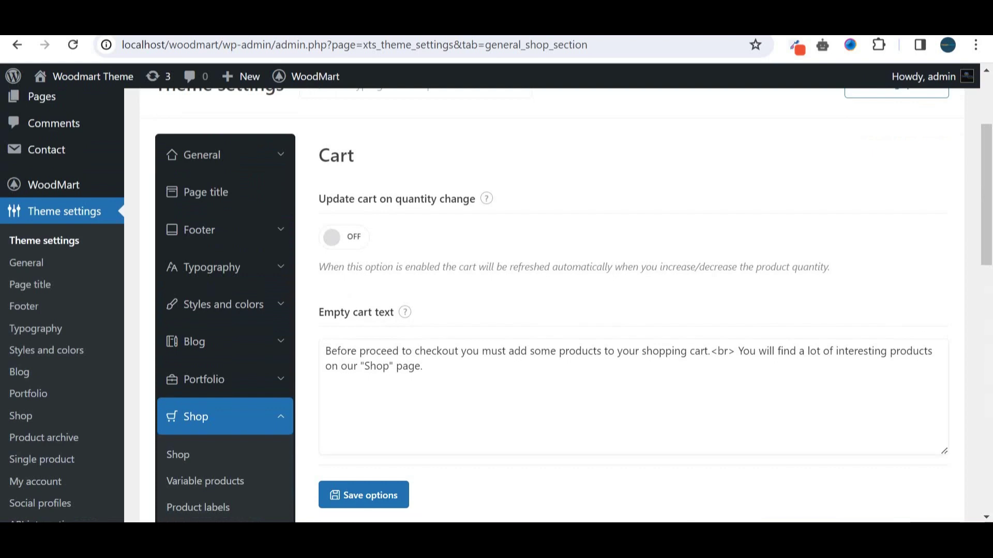
{"action": "scroll", "coordinate": [569, 311], "scroll_direction": "down", "scroll_amount": 2}
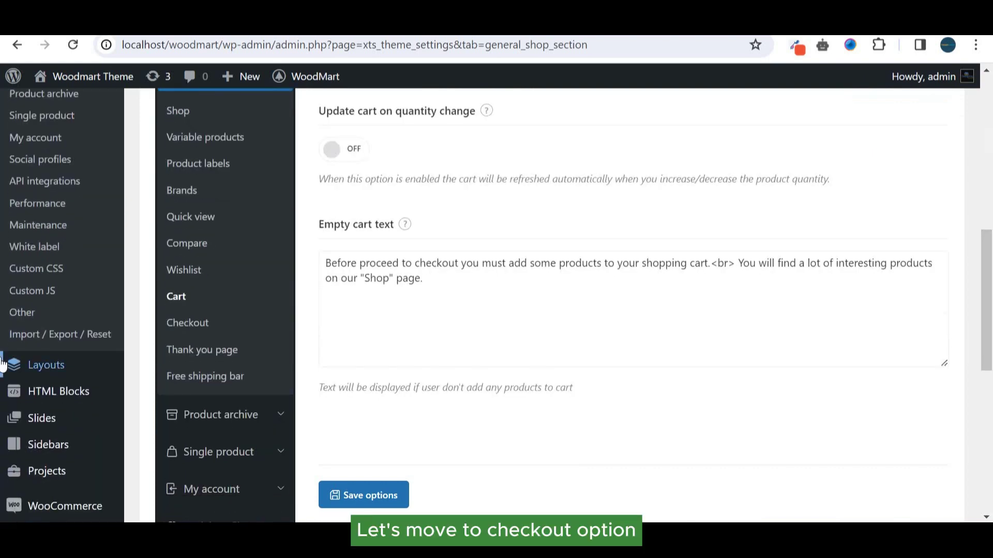
- Preview the default checkout page, then switch Product image on in the Checkout settings
{"action": "left_click", "coordinate": [199, 331]}
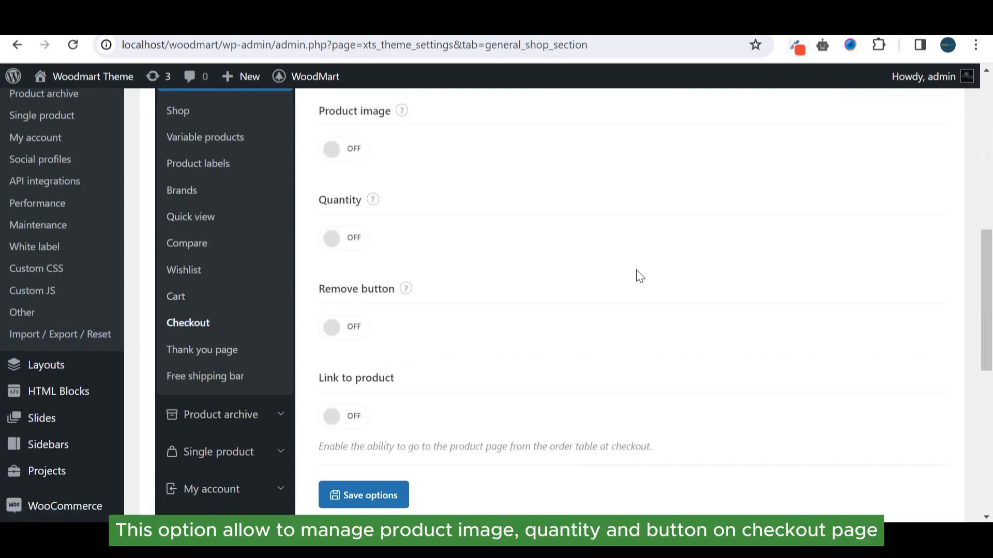
{"action": "left_click_drag", "start_coordinate": [989, 226], "coordinate": [983, 172]}
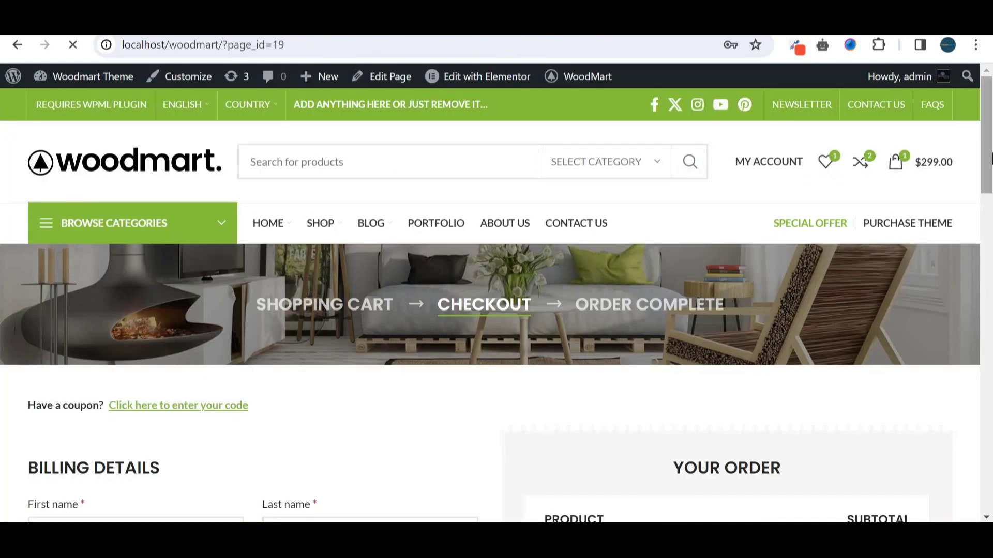
{"action": "scroll", "coordinate": [990, 227], "scroll_direction": "down", "scroll_amount": 5}
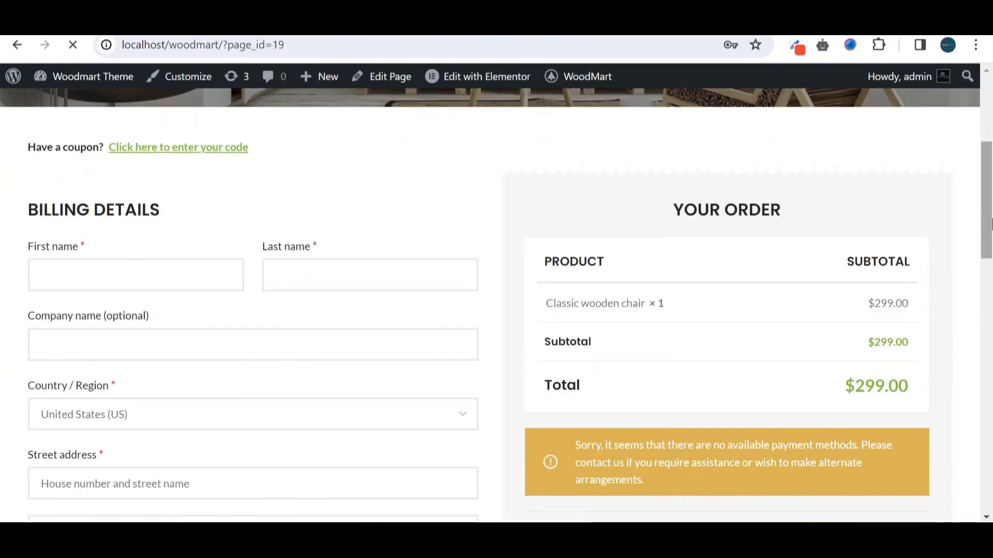
{"action": "scroll", "coordinate": [990, 227], "scroll_direction": "down", "scroll_amount": 1}
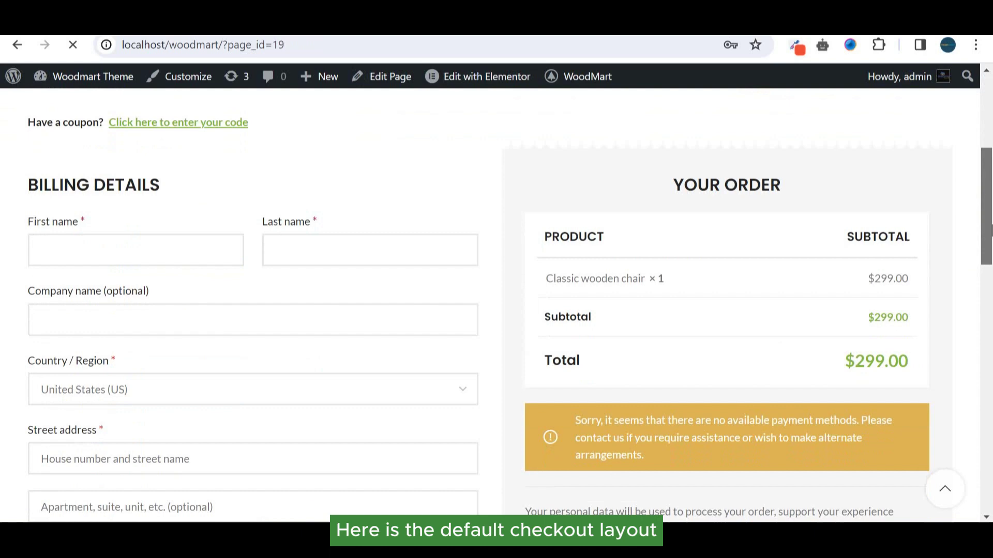
{"action": "mouse_move", "coordinate": [989, 227]}
{"action": "left_mouse_down"}
{"action": "mouse_move", "coordinate": [987, 481]}
{"action": "mouse_move", "coordinate": [964, 235]}
{"action": "mouse_move", "coordinate": [981, 256]}
{"action": "mouse_move", "coordinate": [981, 285]}
{"action": "mouse_move", "coordinate": [981, 246]}
{"action": "left_mouse_up"}
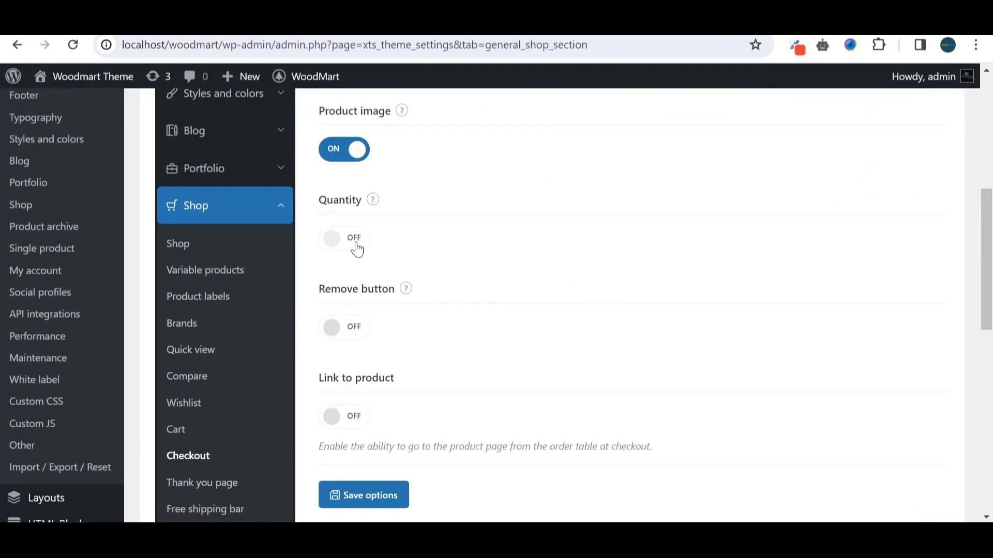
- Turn Quantity on, save the Checkout options, and check the order table's thumbnail and quantity stepper
{"action": "left_click", "coordinate": [356, 248]}
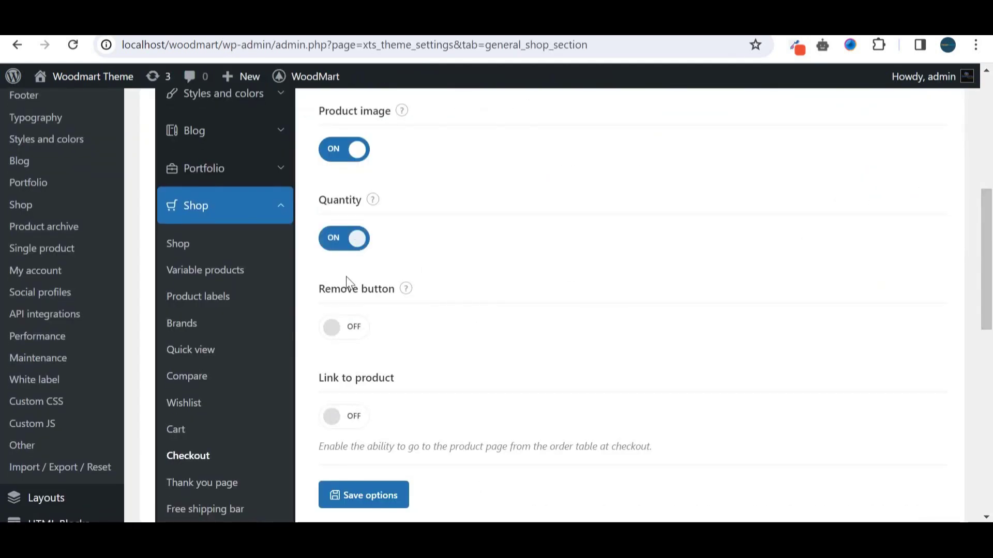
{"action": "left_click", "coordinate": [372, 497]}
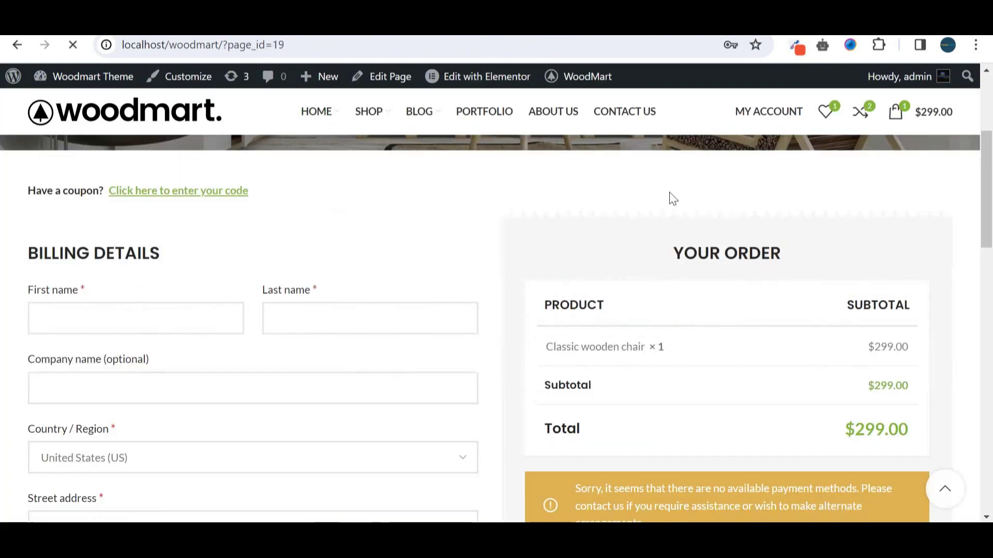
{"action": "scroll", "coordinate": [672, 200], "scroll_direction": "down", "scroll_amount": 9}
{"action": "scroll", "coordinate": [803, 154], "scroll_direction": "up", "scroll_amount": 9}
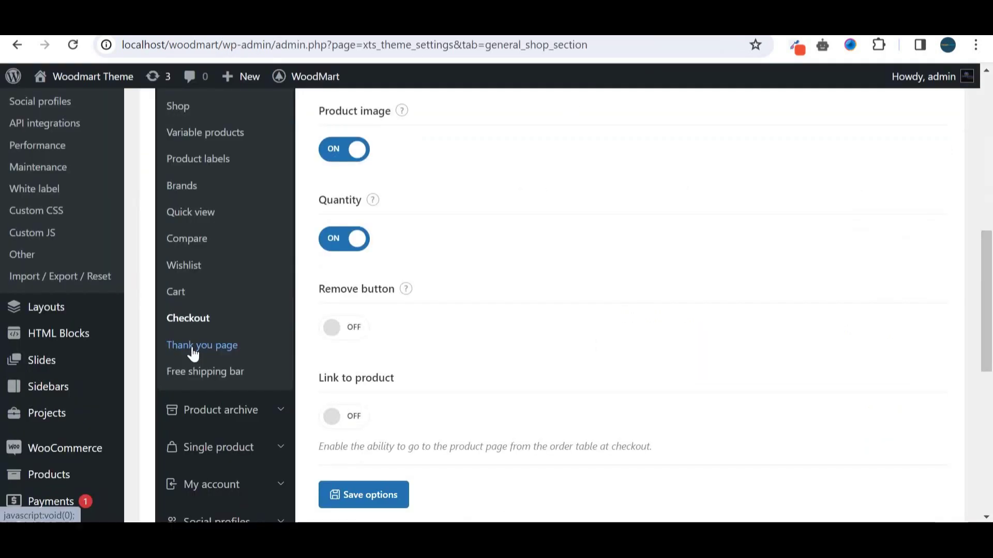
- Look through the Thank you page options, then bring up Free shipping bar with goal amount 100
{"action": "left_click", "coordinate": [193, 354]}
{"action": "left_click_drag", "start_coordinate": [987, 309], "coordinate": [991, 248]}
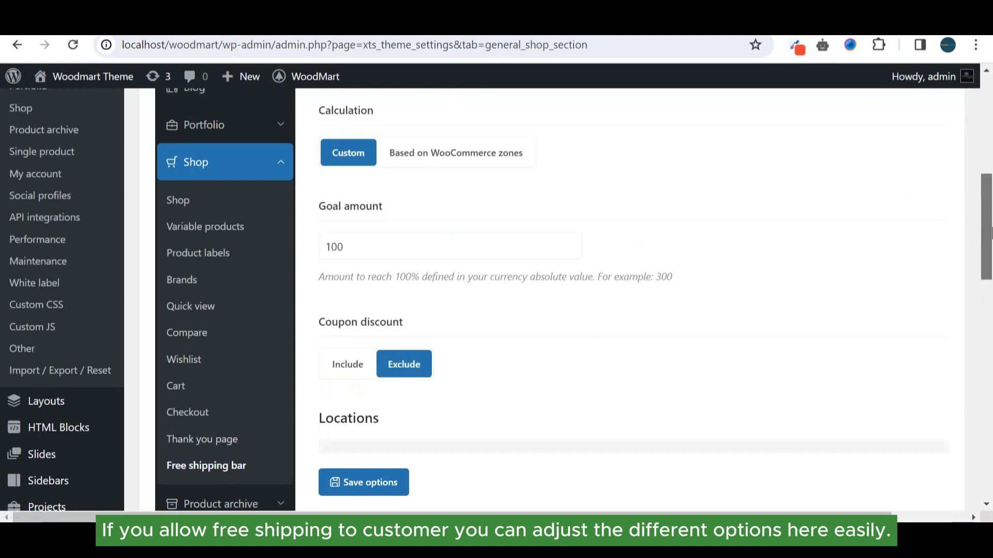
{"action": "left_click_drag", "start_coordinate": [990, 236], "coordinate": [991, 269]}
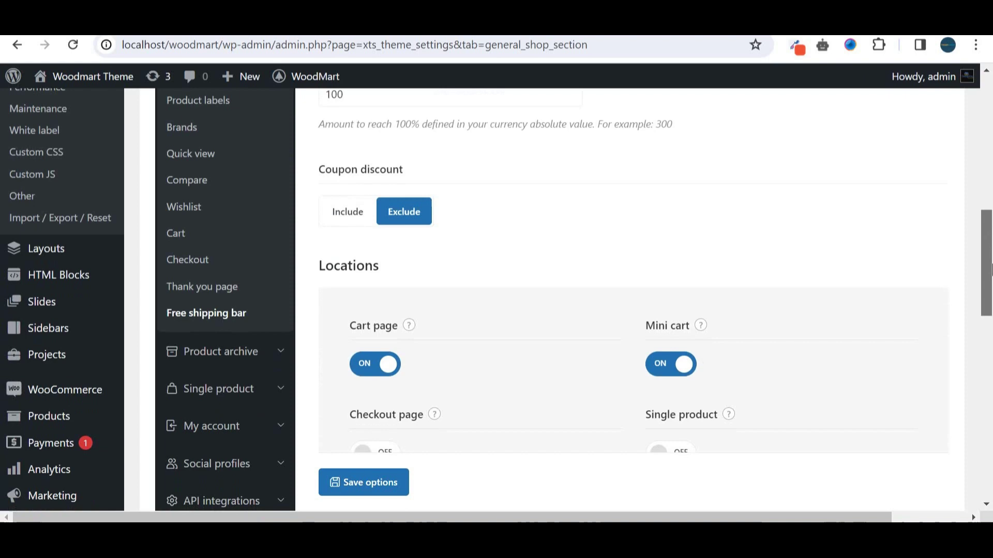